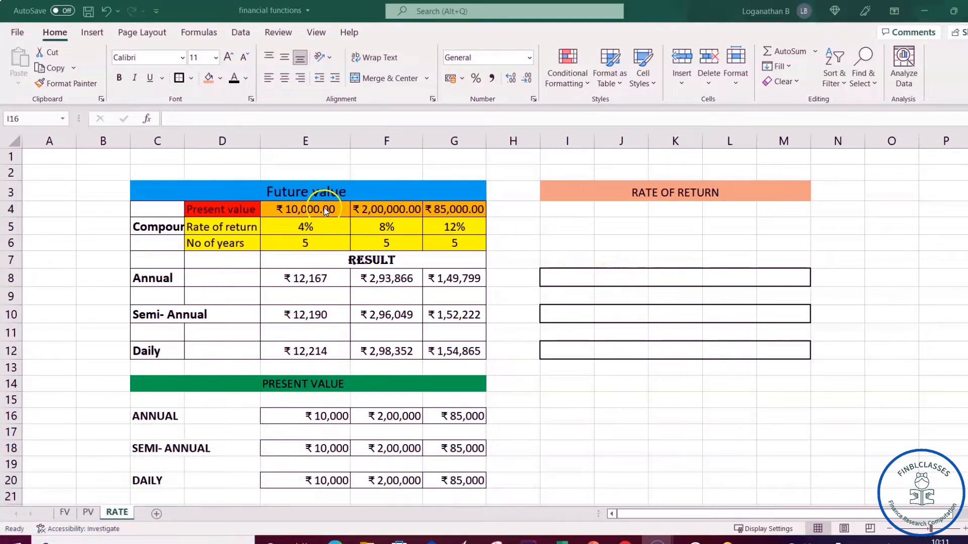
Inspect the first investment's present value, its annual future value, and its annual present value formula in cells E4, E8 and E16
click(323, 209)
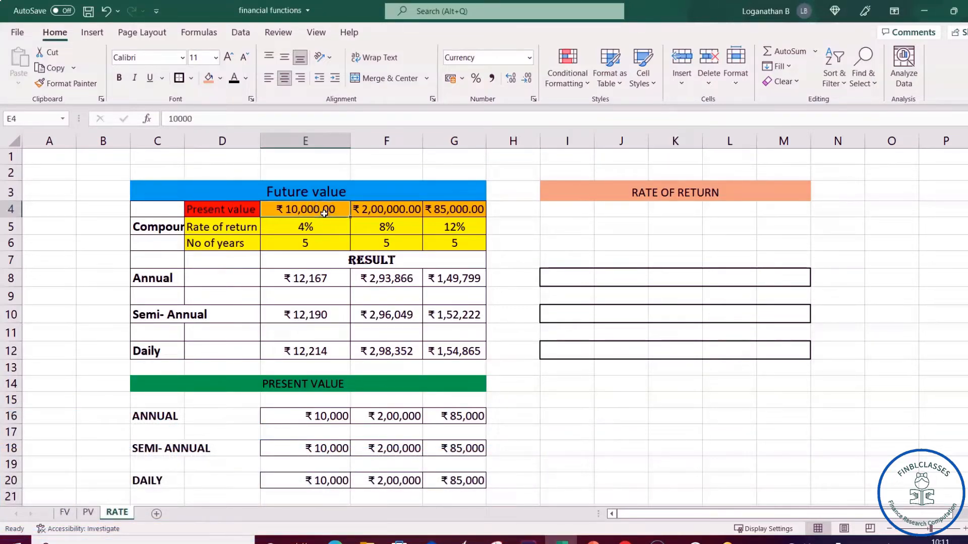
click(321, 280)
click(322, 417)
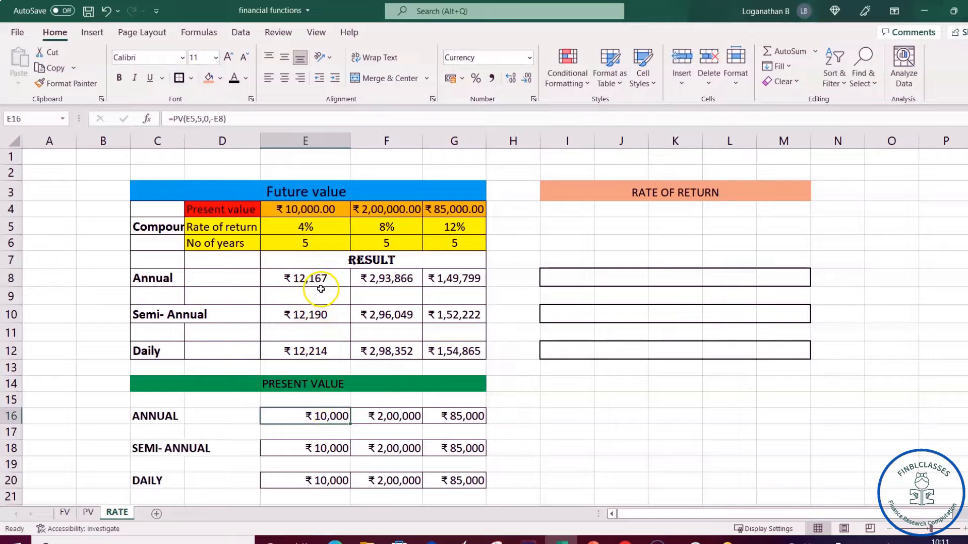
Insert the RATE financial function in cell J8 and move its arguments dialog clear of the cell
click(617, 276)
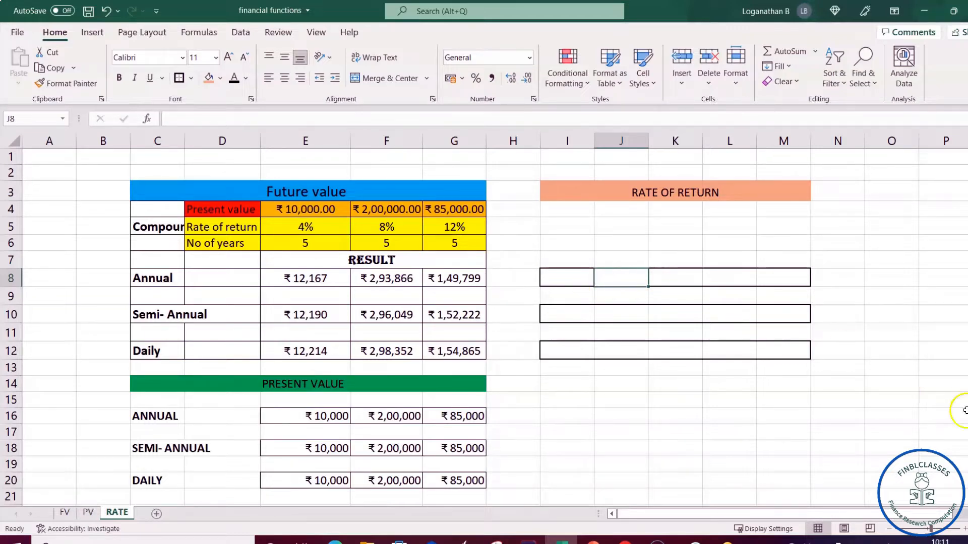
click(207, 33)
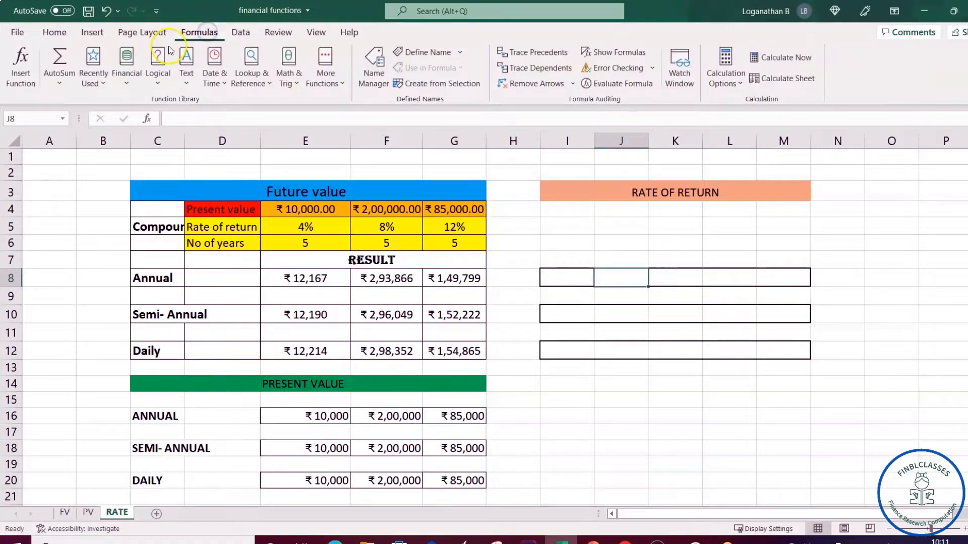
click(131, 84)
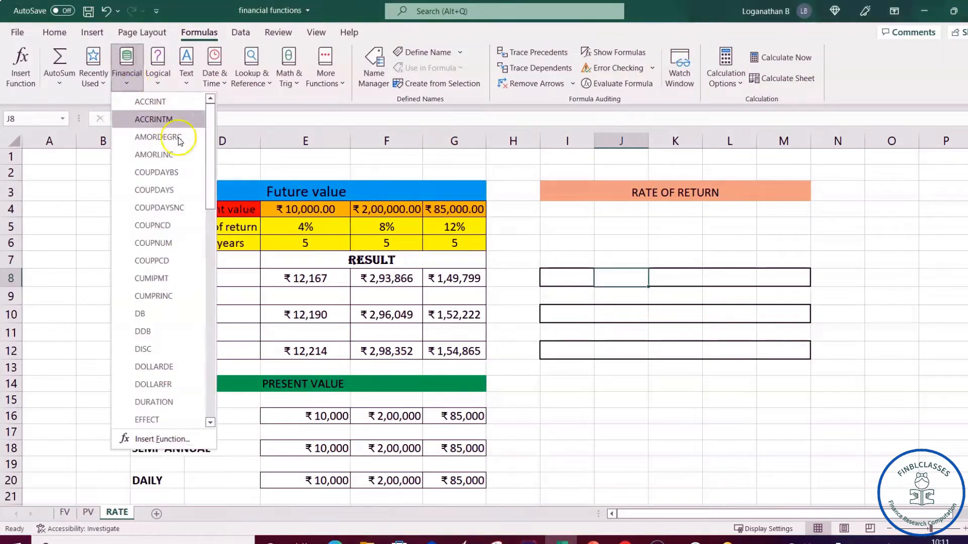
drag(211, 188, 204, 367)
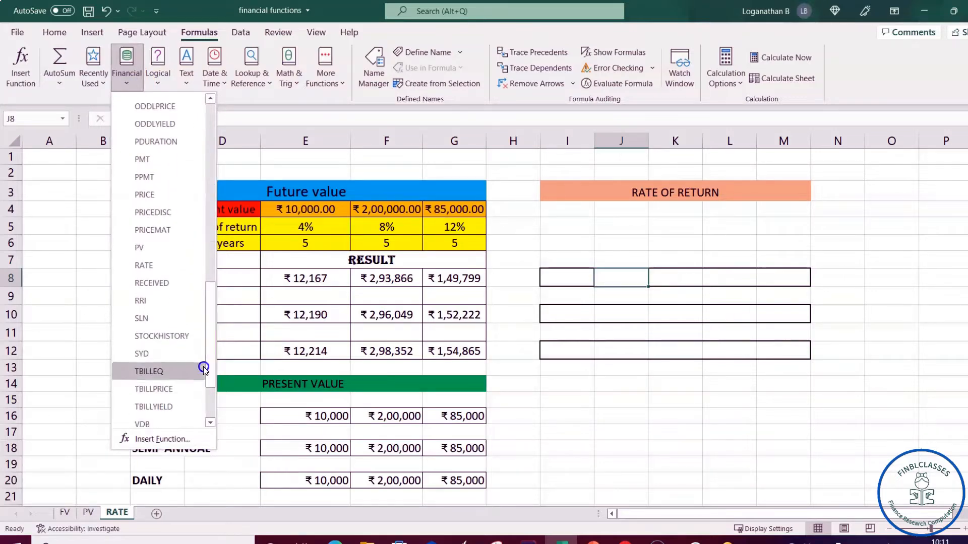
click(163, 268)
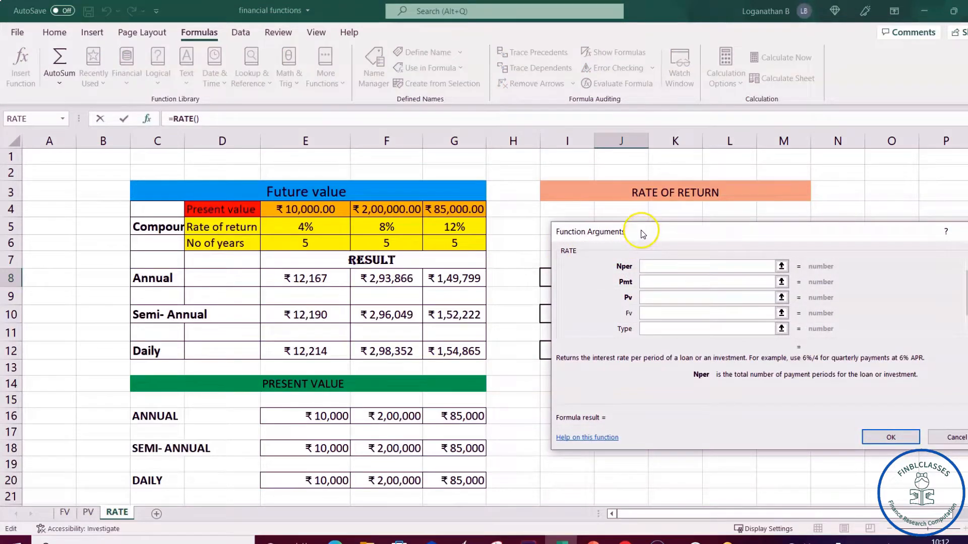
drag(642, 234, 636, 235)
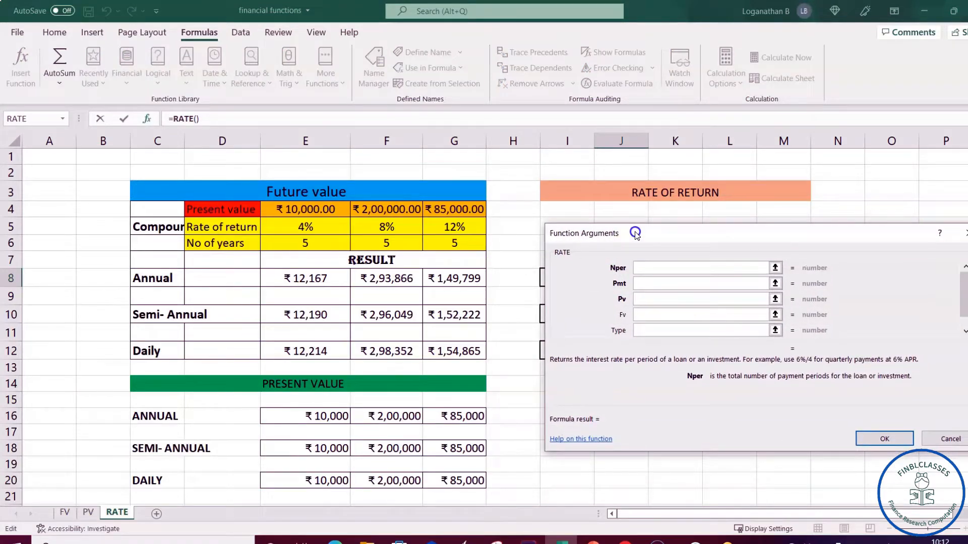
drag(637, 235, 745, 225)
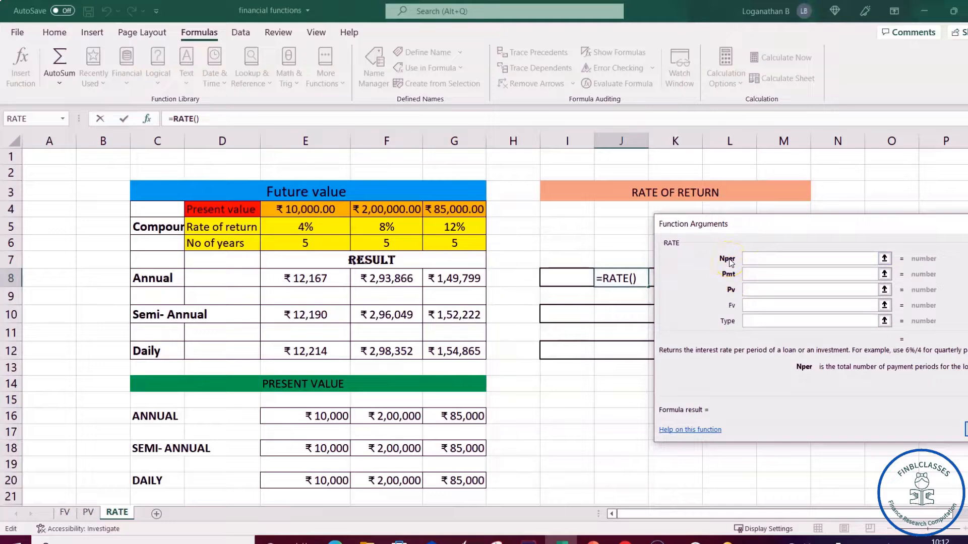
Set the number of periods to 5 and the periodic payment to 0 for the RATE function in J8
click(771, 255)
click(762, 258)
text(5)
click(758, 275)
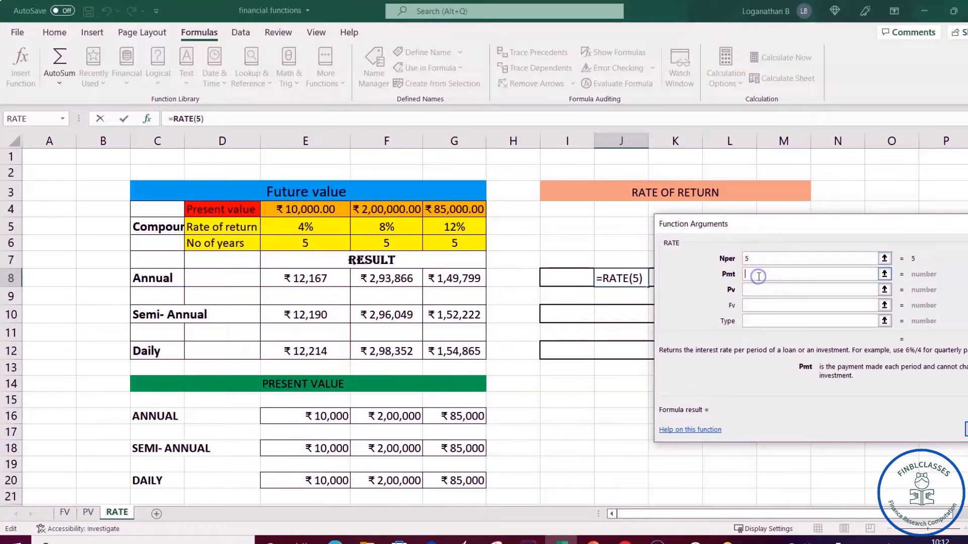
text(0)
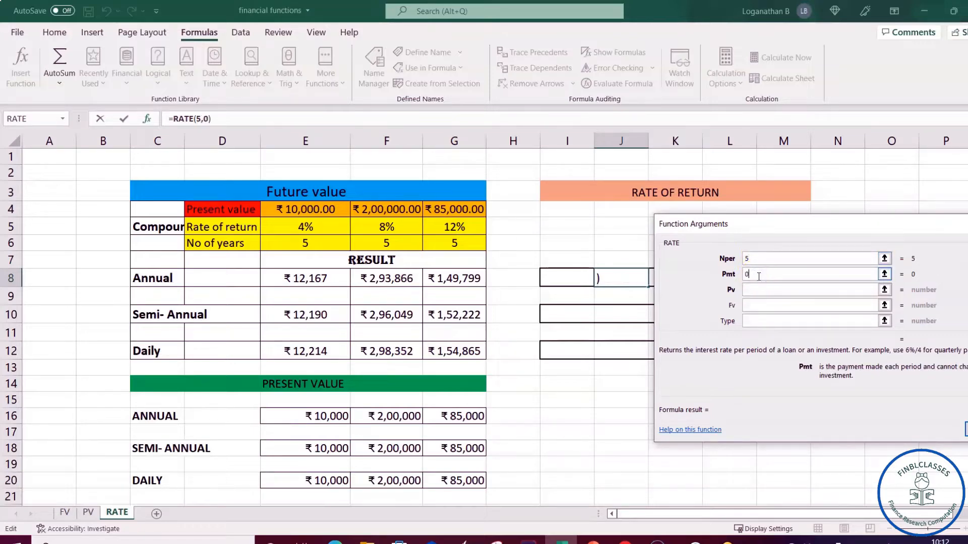
Complete the J8 RATE function with a present value of -10000 and a future value of 12167
click(758, 290)
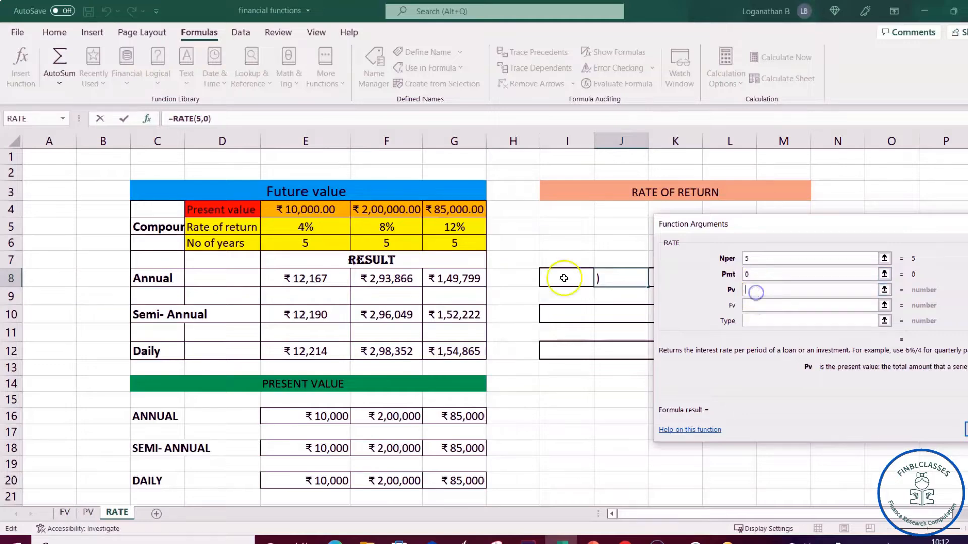
click(684, 292)
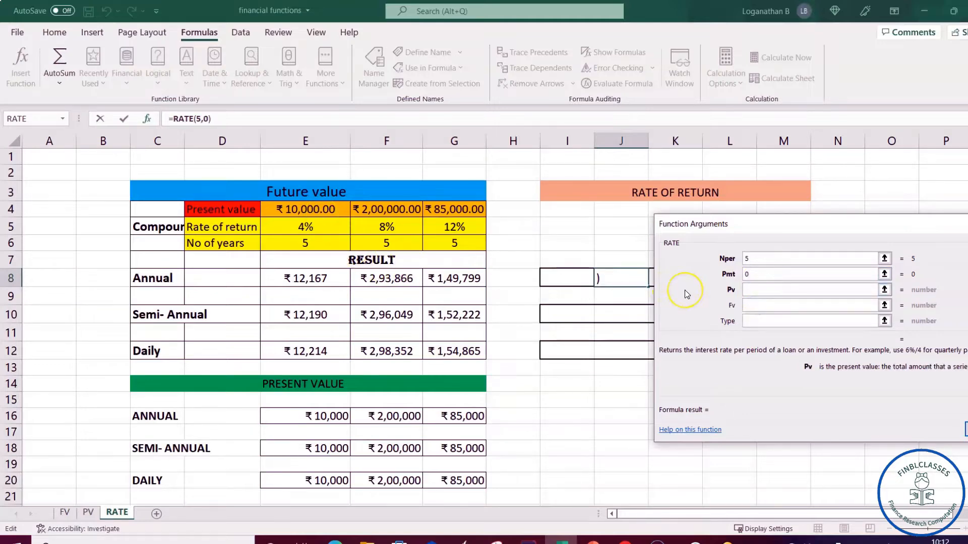
text(-10000)
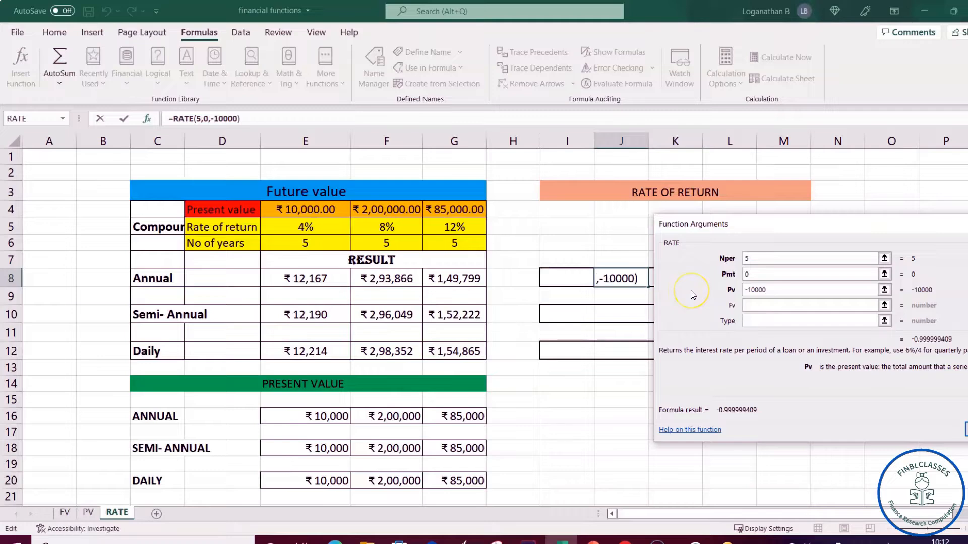
click(751, 304)
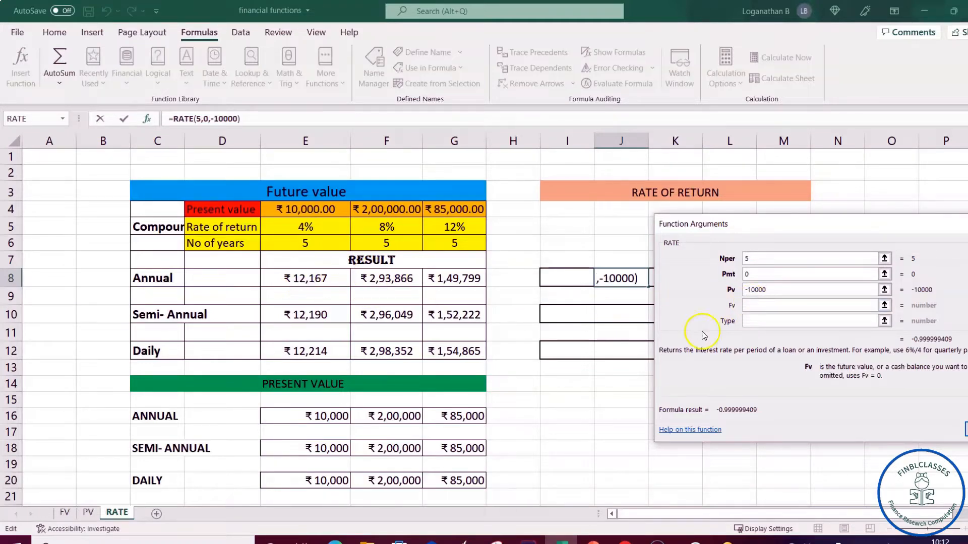
text(1)
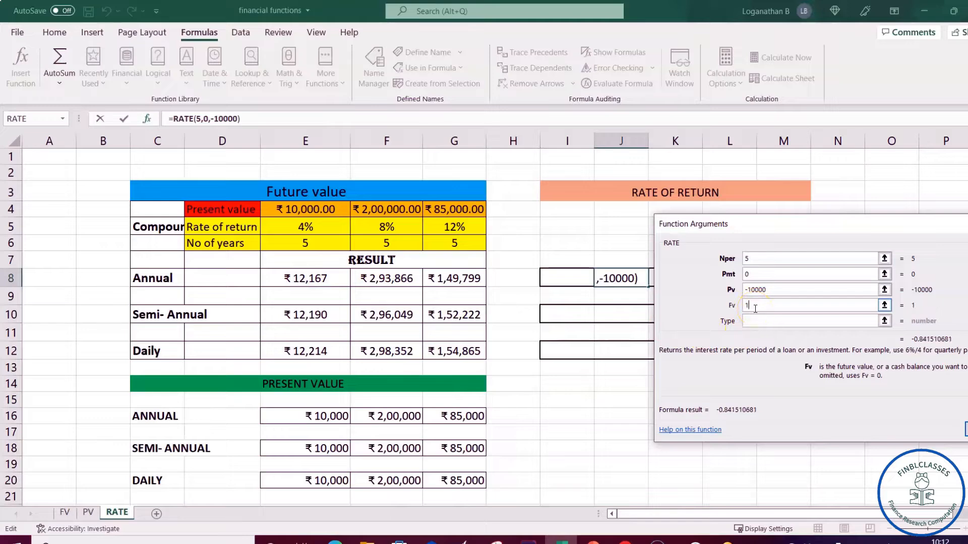
text(2167)
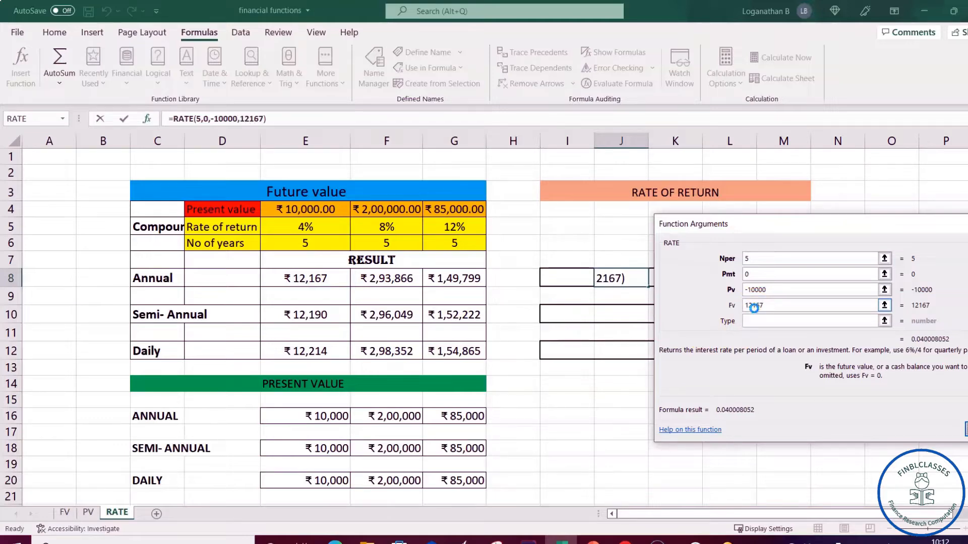
key(Return)
click(627, 281)
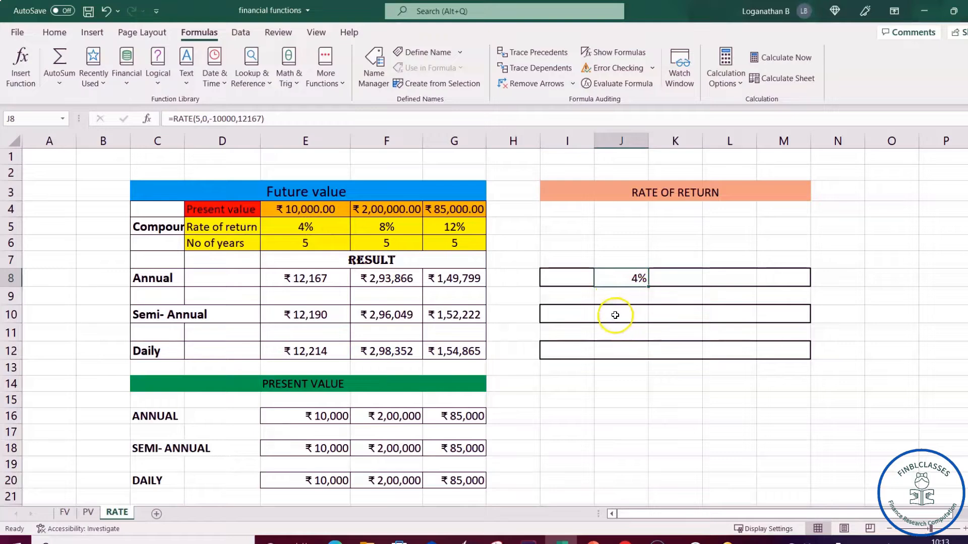
Insert the RATE financial function in cell K8 and move its arguments dialog below row 8
click(676, 278)
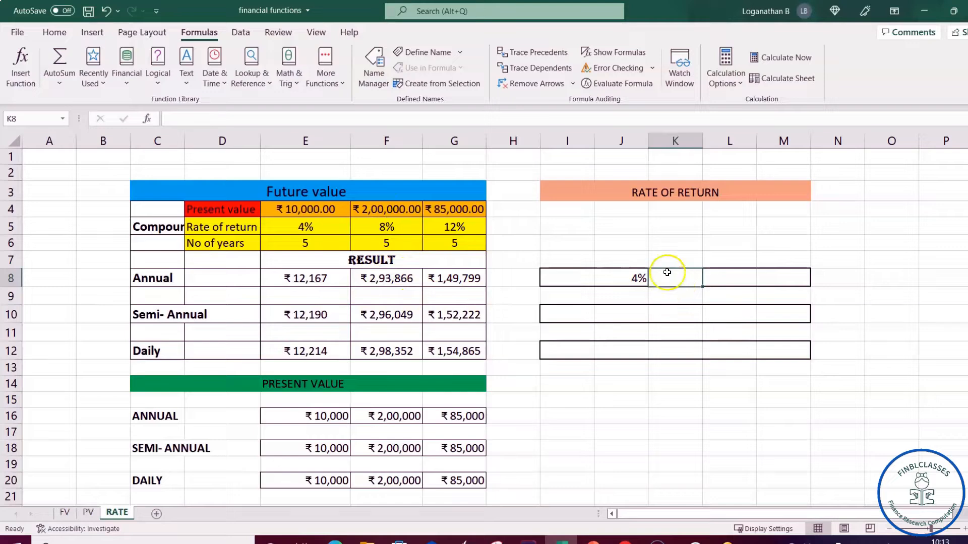
click(127, 73)
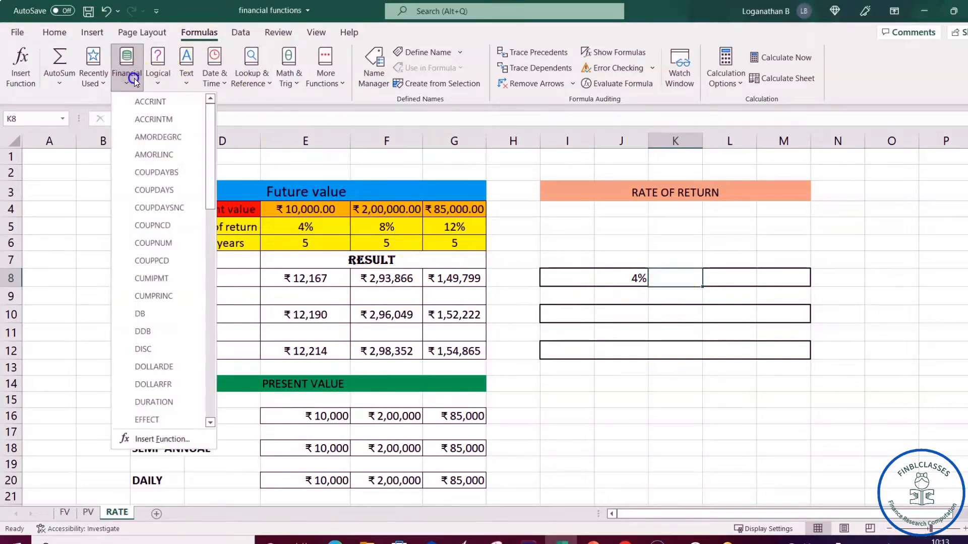
click(210, 422)
click(210, 422)
click(210, 422)
click(210, 423)
click(211, 424)
click(210, 423)
click(210, 423)
click(210, 423)
click(210, 423)
click(210, 424)
click(210, 423)
click(210, 423)
click(211, 423)
click(210, 424)
click(211, 424)
click(210, 424)
click(210, 423)
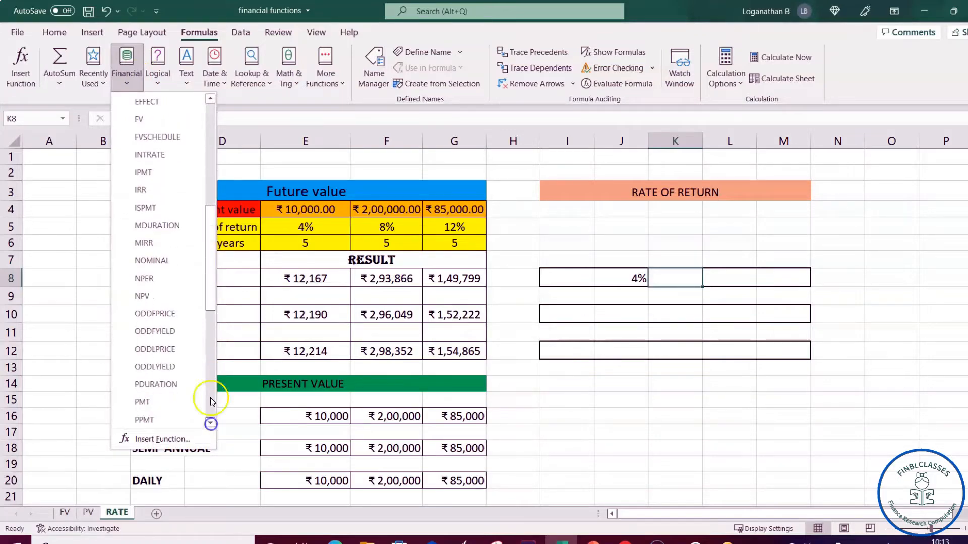
drag(210, 300, 213, 367)
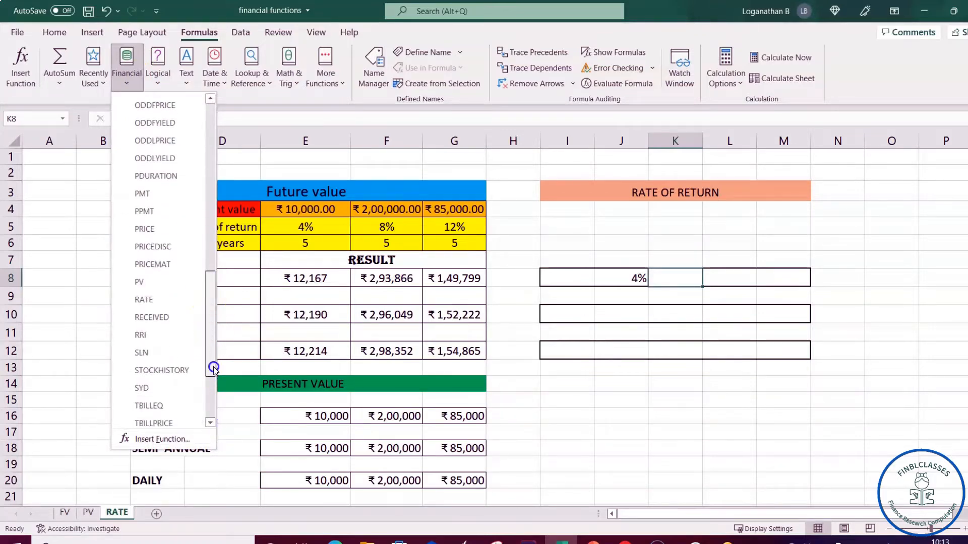
click(163, 301)
drag(732, 227, 740, 306)
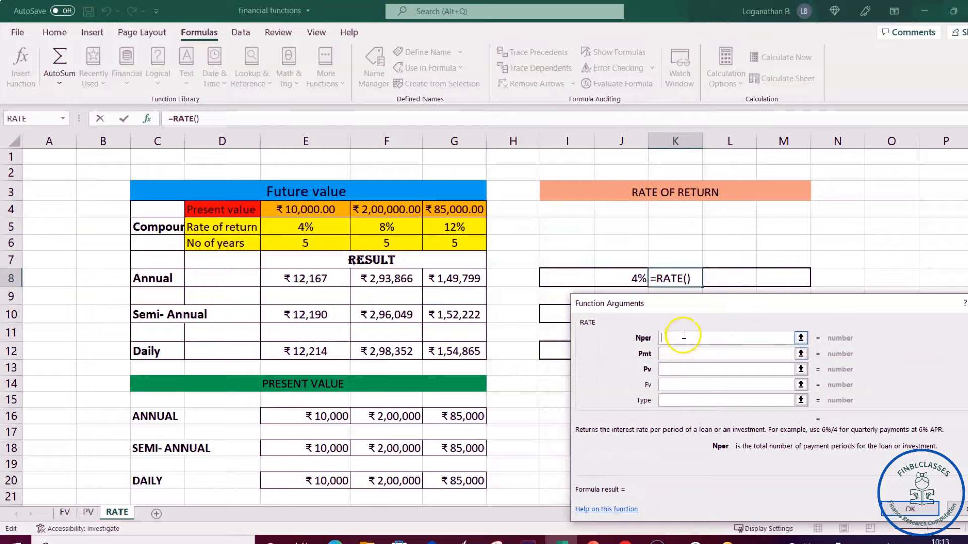
Set the number of periods to 5 and the periodic payment to 0 for the RATE function in K8
click(683, 335)
click(681, 341)
text(5)
click(675, 354)
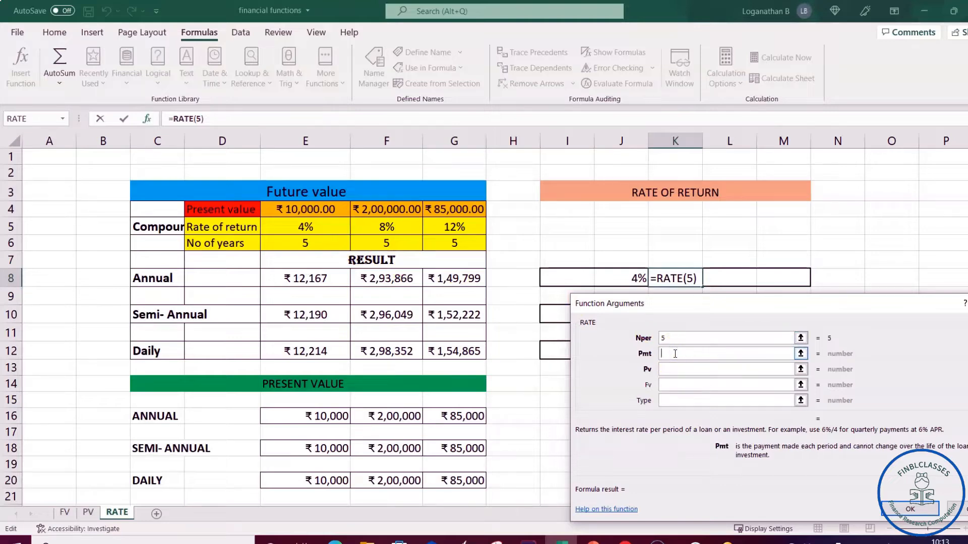
text(0)
Complete the K8 RATE function with a present value of -200000 and a future value of 293866
click(672, 370)
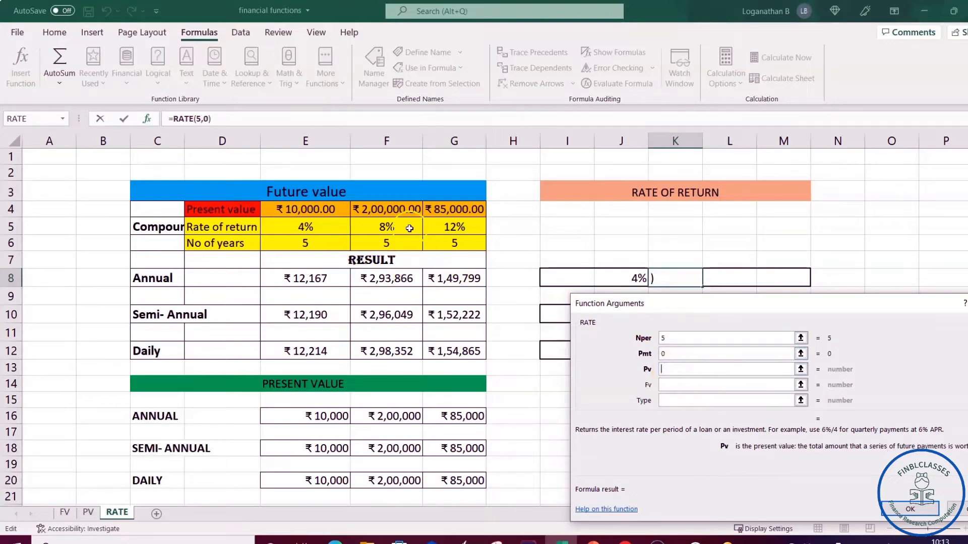
text(-200000)
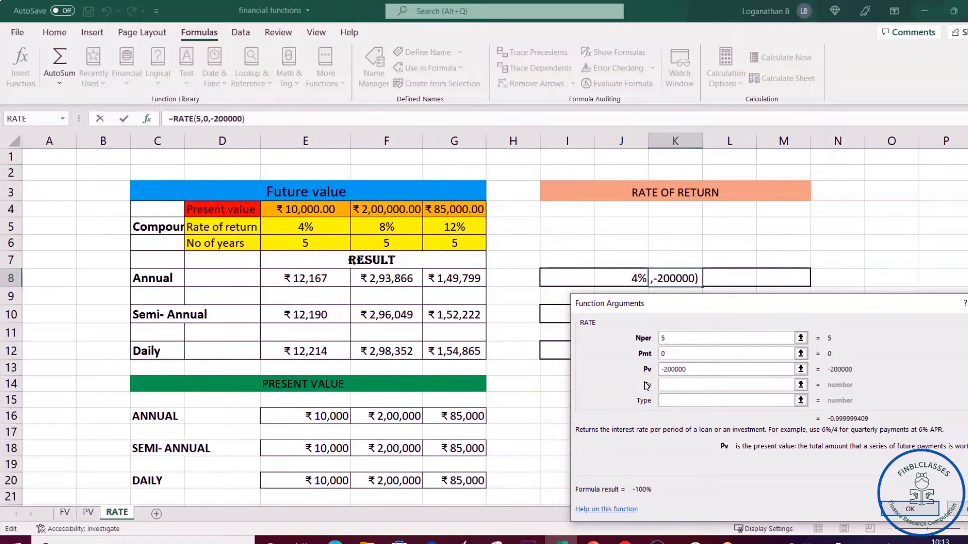
click(662, 385)
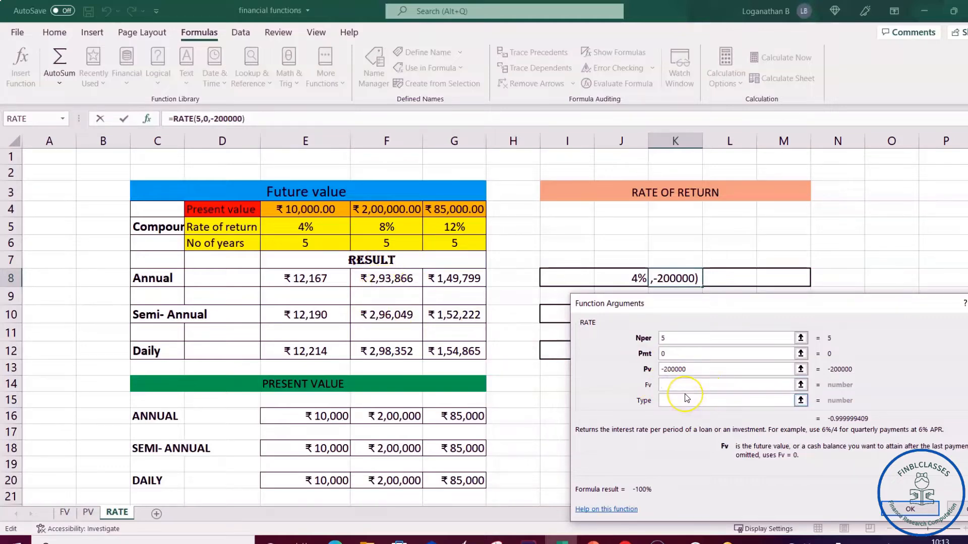
text(293866)
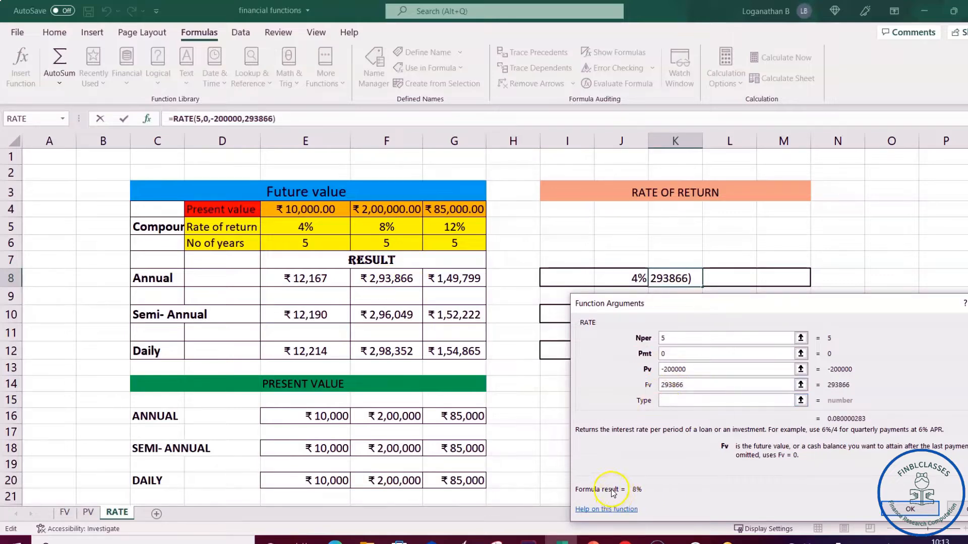
click(910, 510)
Enter the formula =RATE(5,0,-85000,149799) directly in cell L8 for the third investment's annual rate
click(731, 277)
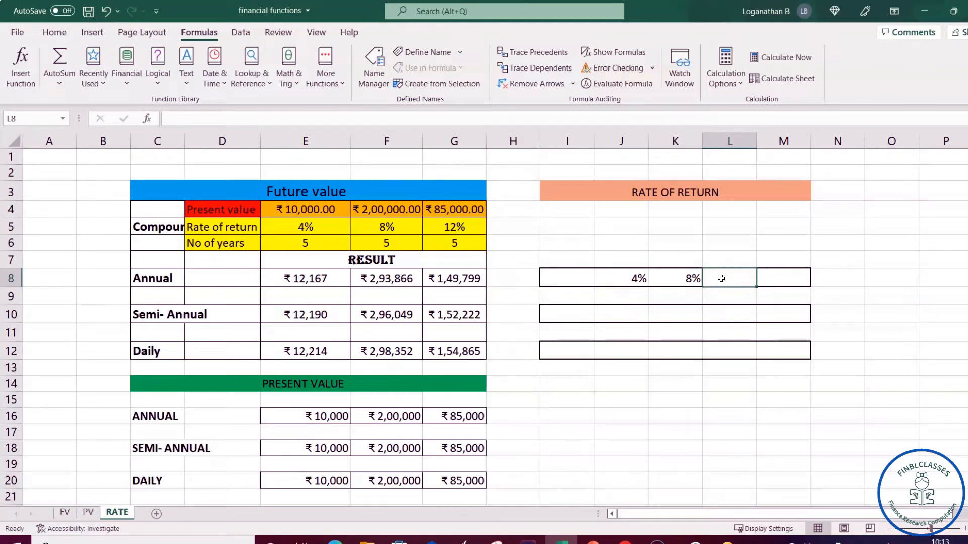
text(=RAT)
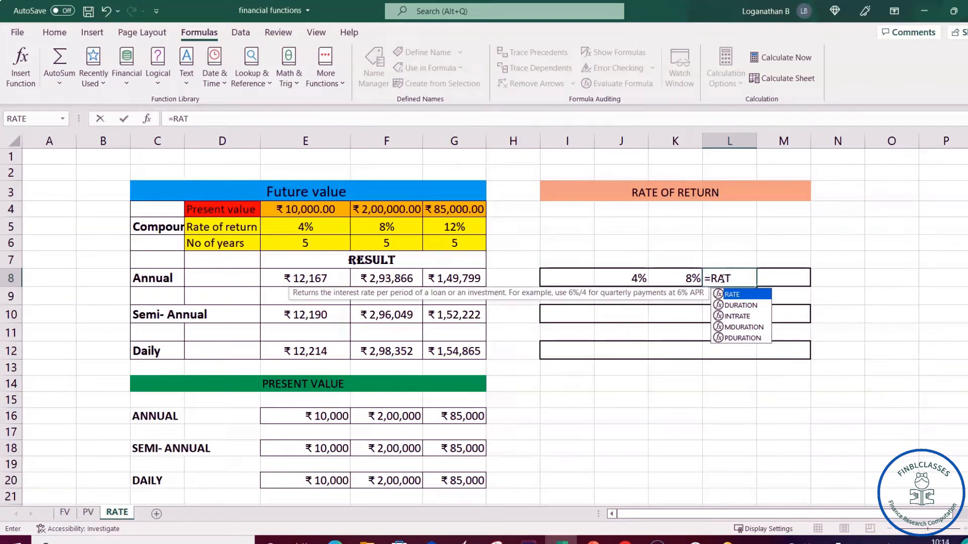
key(Tab)
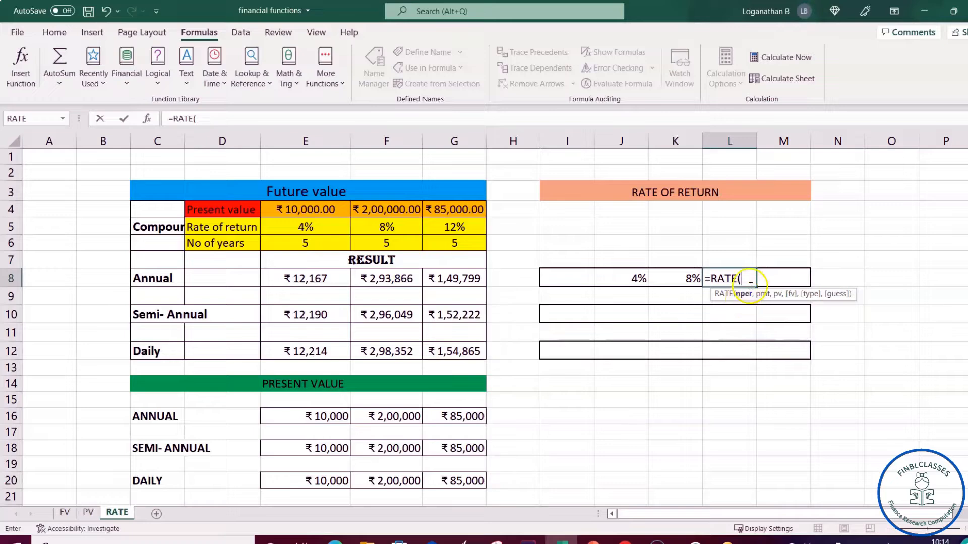
text(5,)
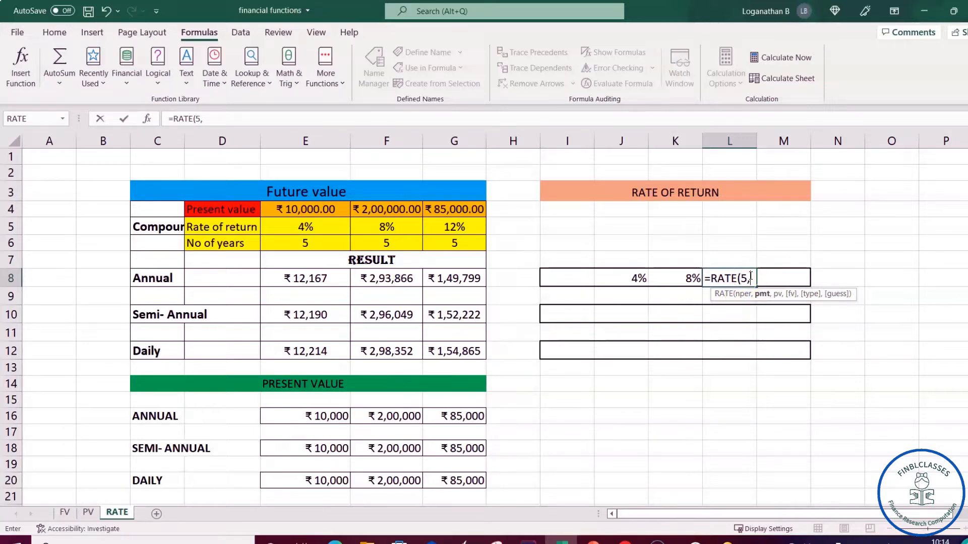
text(0,)
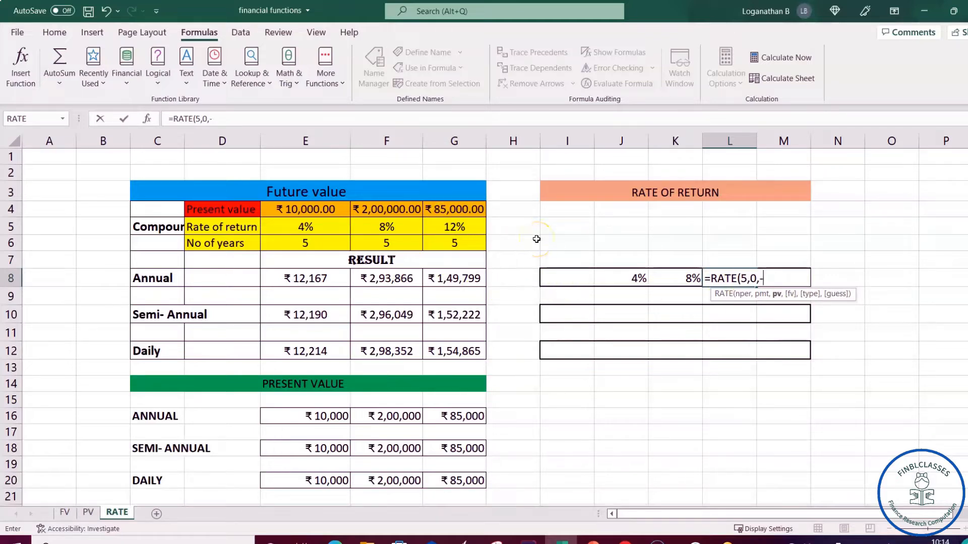
text(-85000,149799)
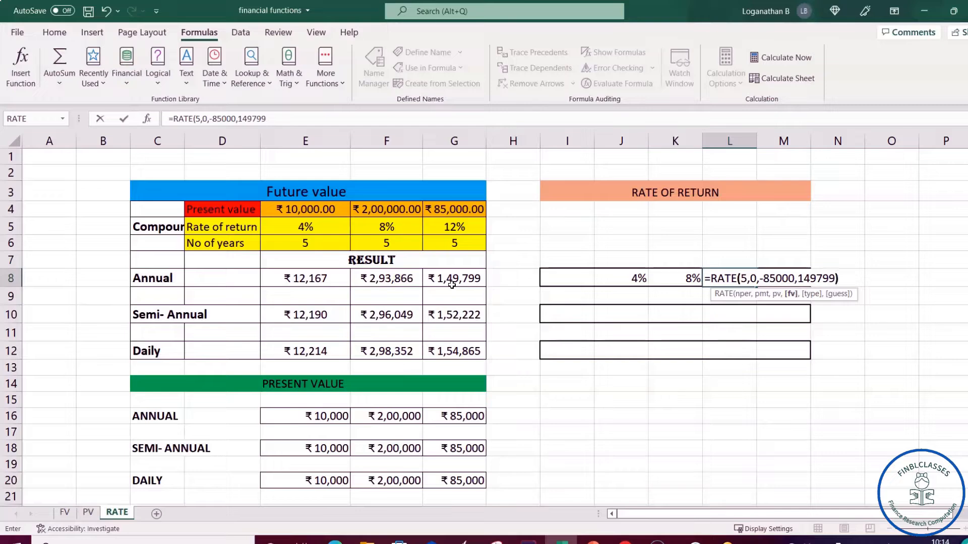
key(Return)
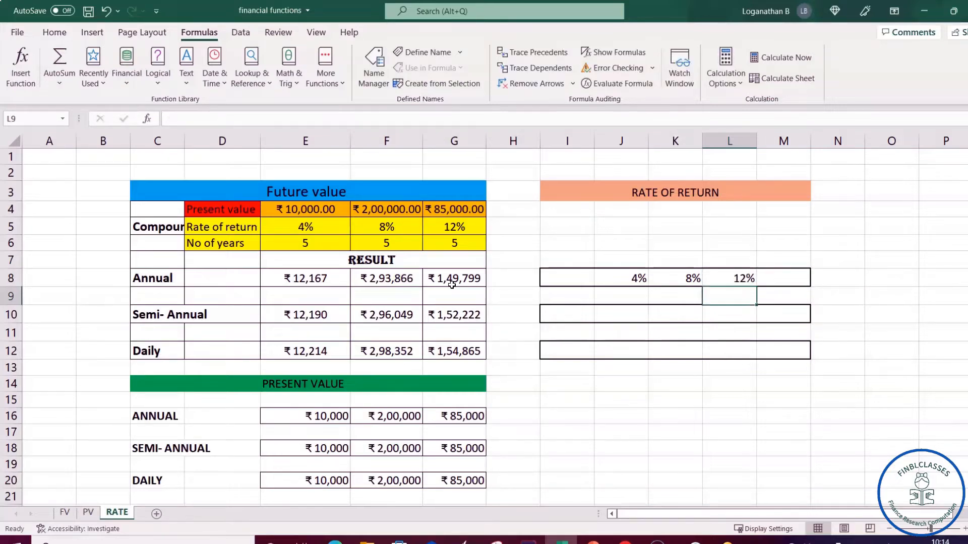
Start a RATE formula in cell J10 with E6*2 as the number of periods and 0 as the payment
click(621, 313)
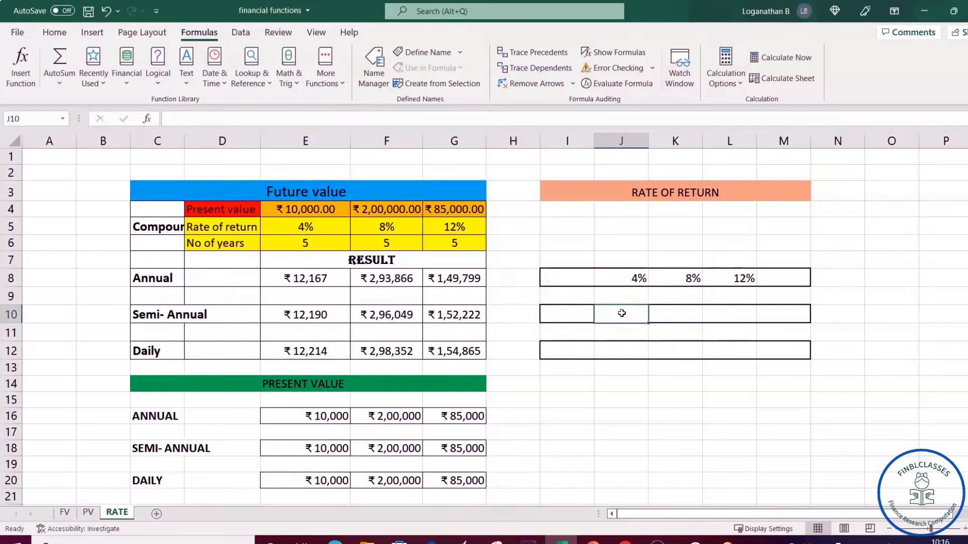
text(=)
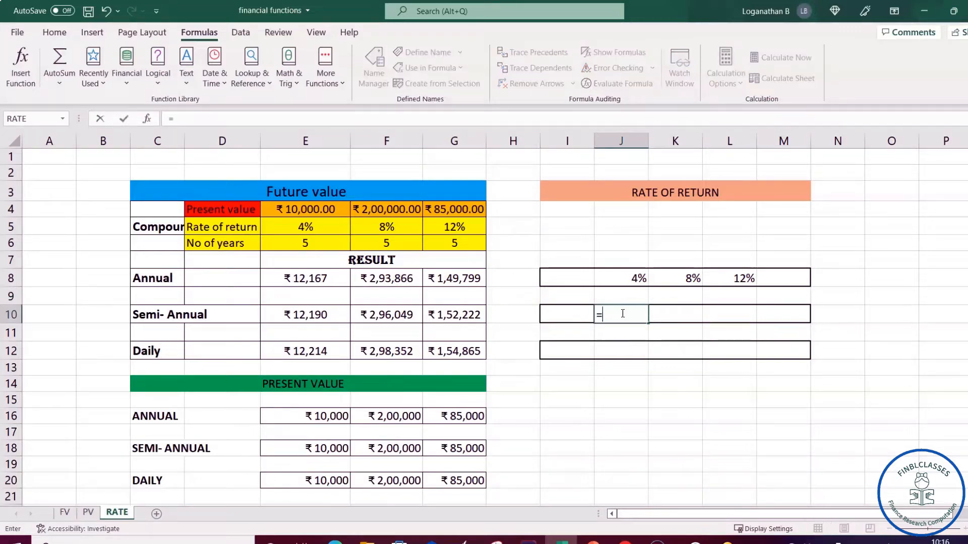
text(RATE)
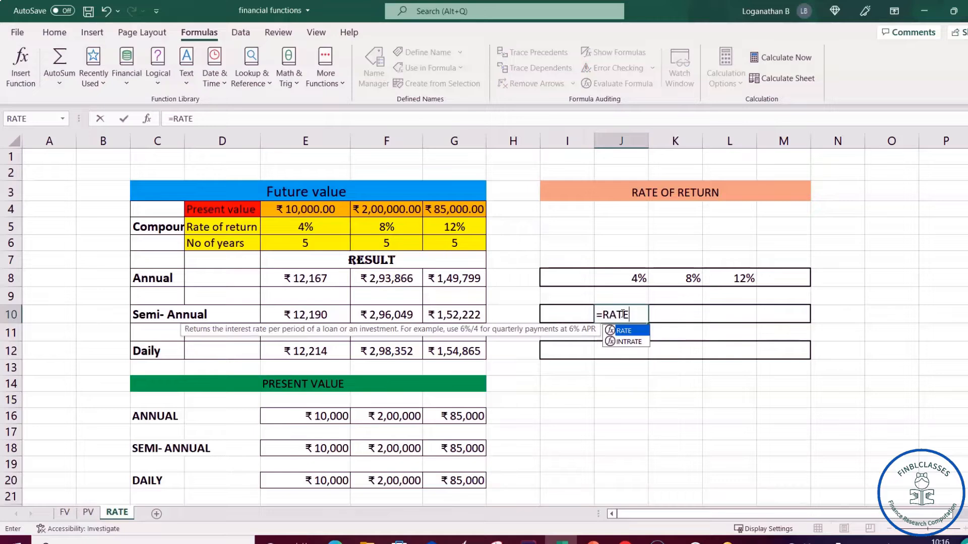
text(()
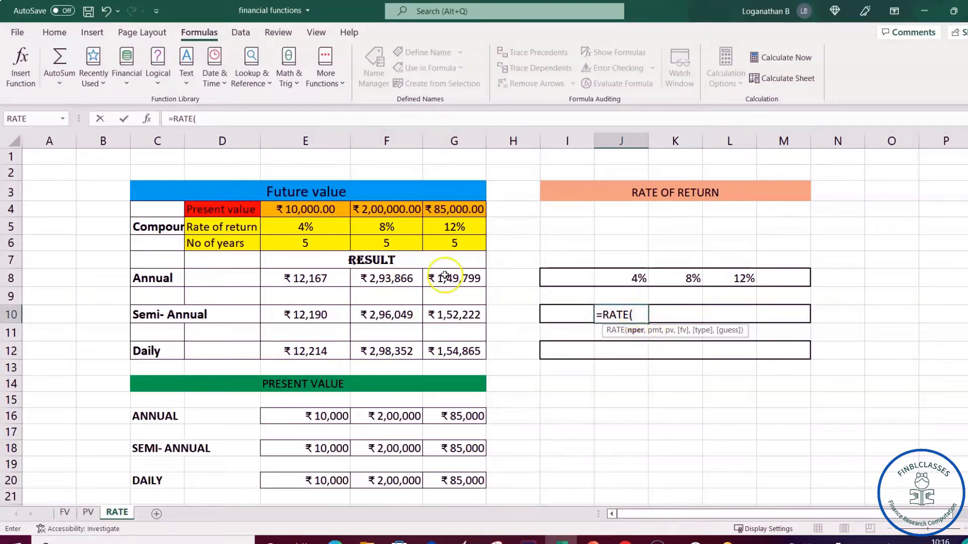
click(309, 244)
text(*2,)
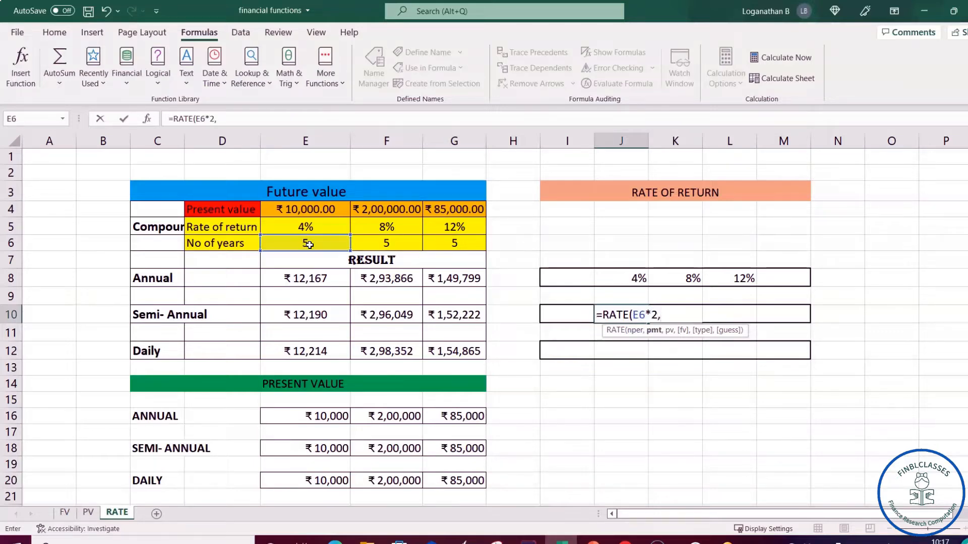
text(0,)
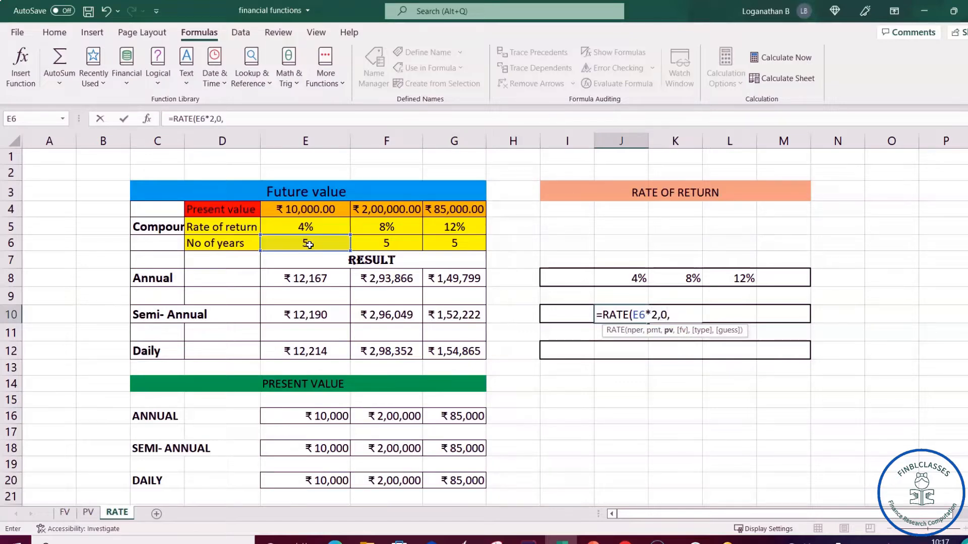
Complete the J10 RATE formula with -E4 as the present value and semi-annual result E10 as the future value
click(348, 251)
click(315, 210)
text(-E4,)
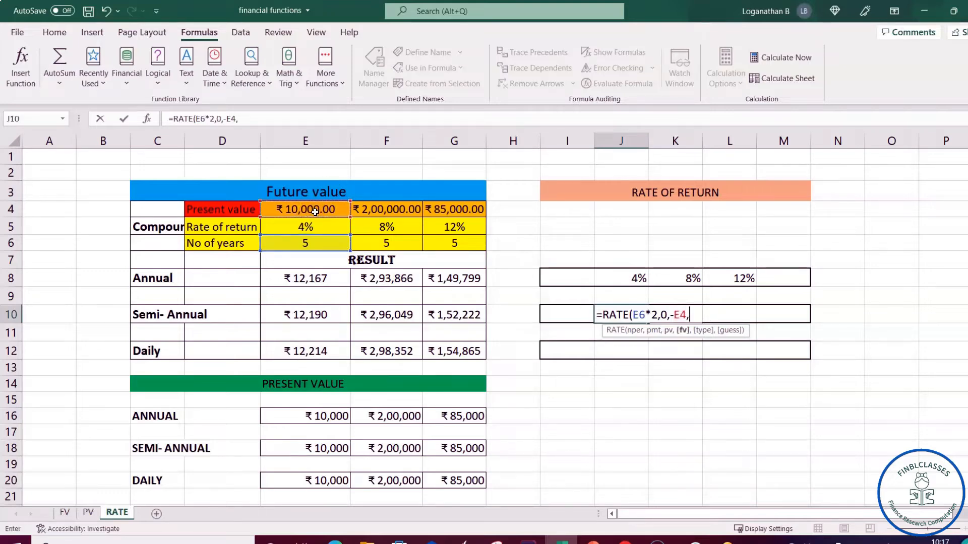
click(314, 319)
click(319, 318)
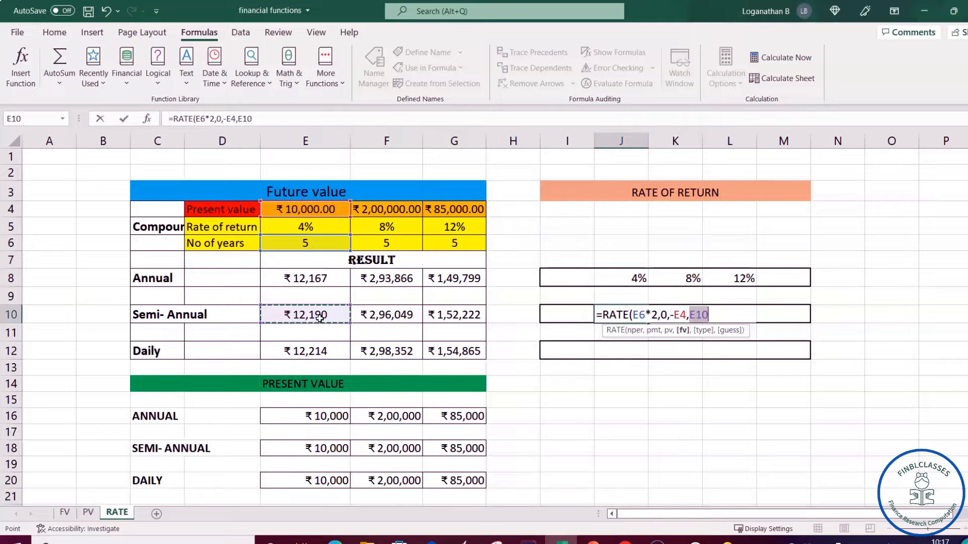
text())
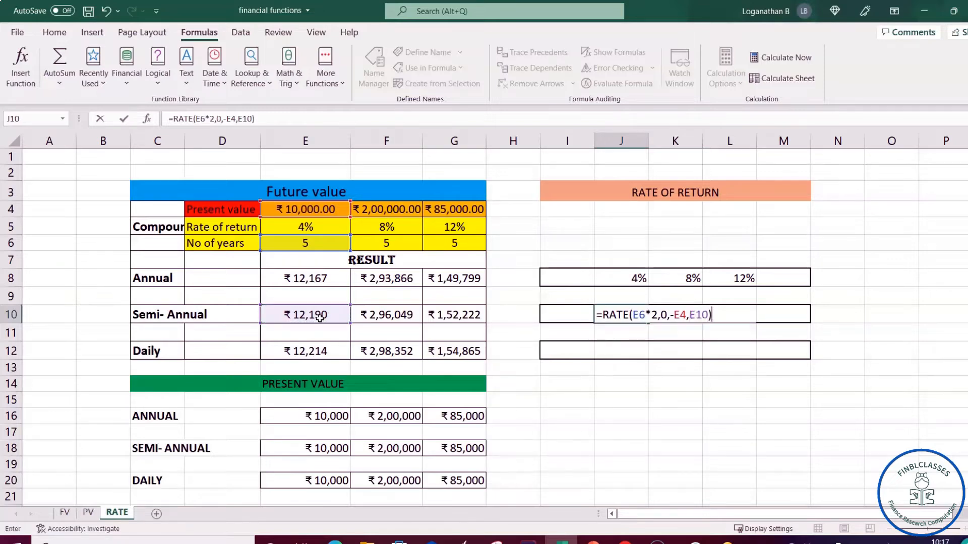
key(Return)
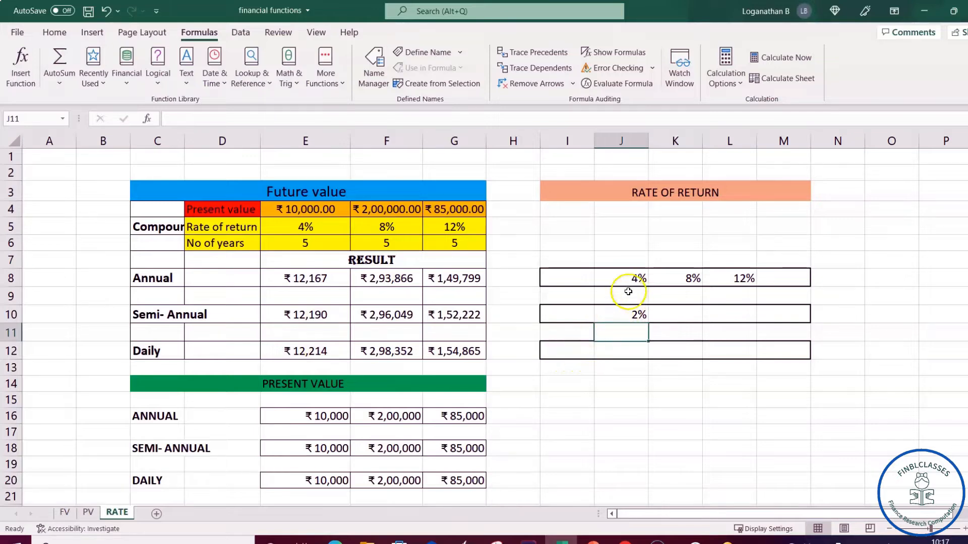
Annualize the first semi-annual rate by entering =J10*2 in cell J11
click(636, 316)
click(625, 330)
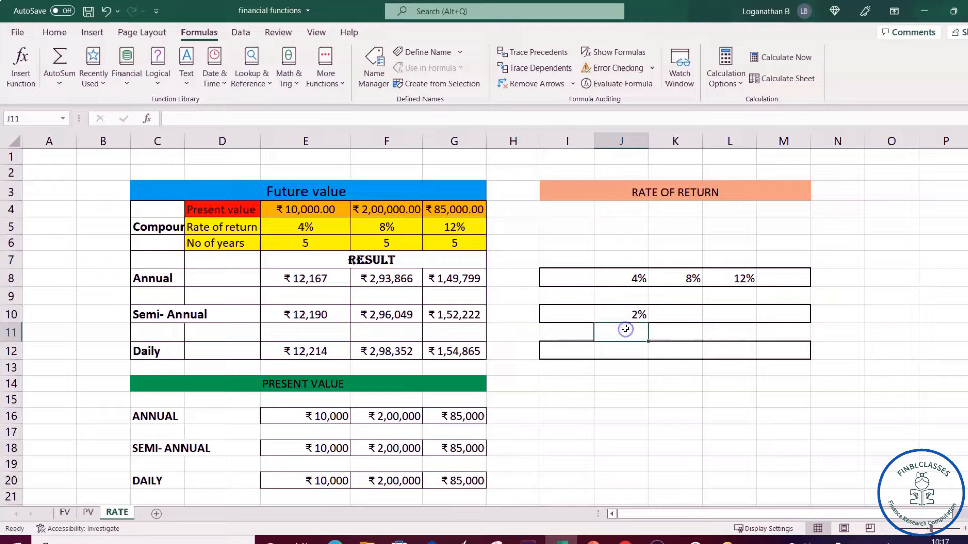
text(=)
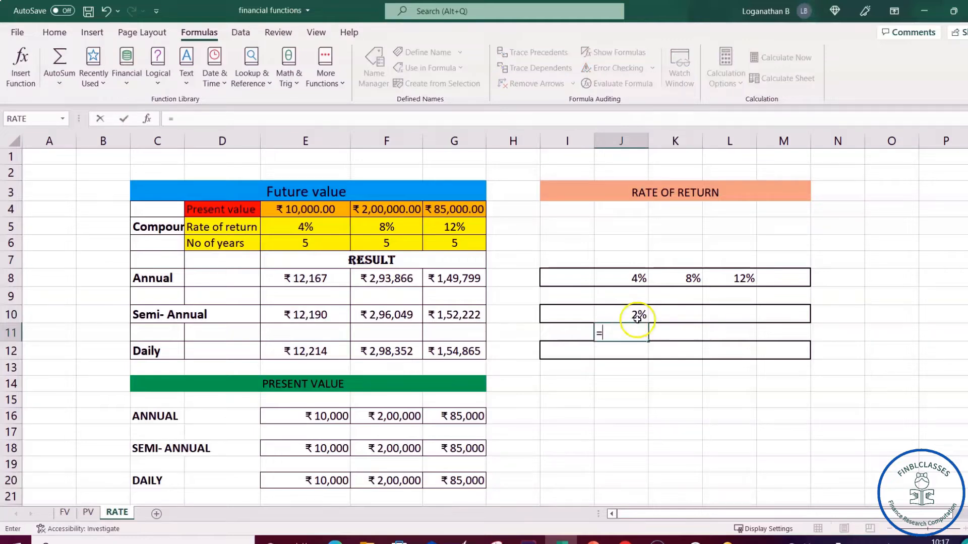
click(636, 319)
text(*)
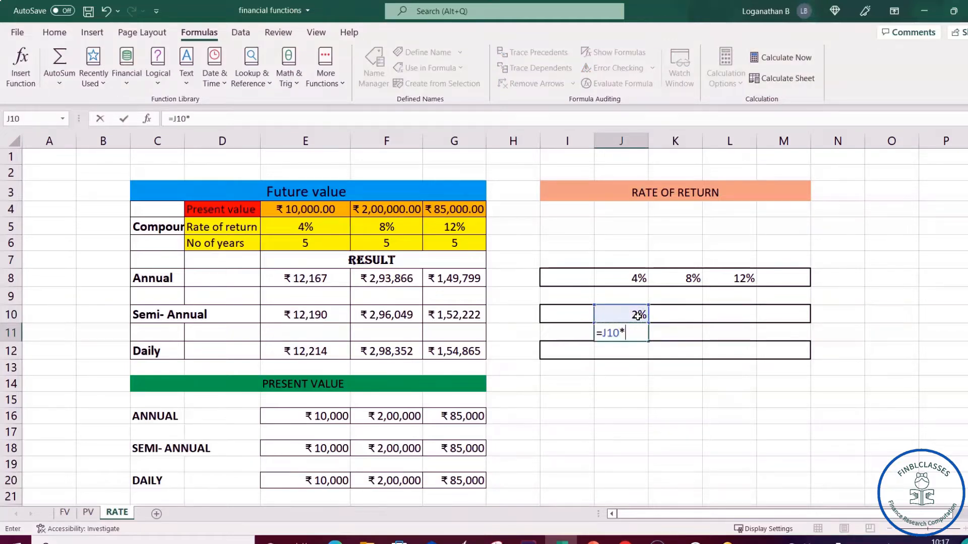
key(Return)
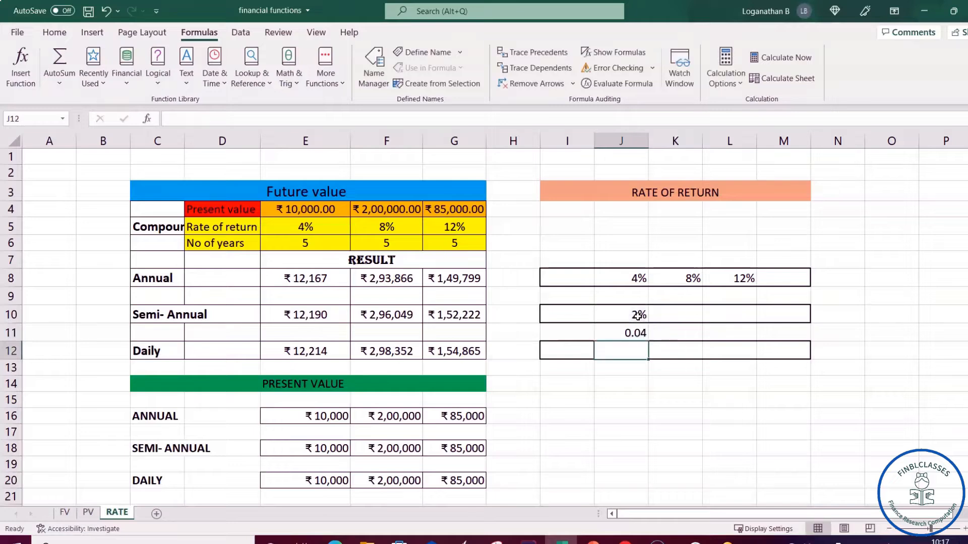
Copy the doubling formula from J11 across to K11 and L11
click(629, 333)
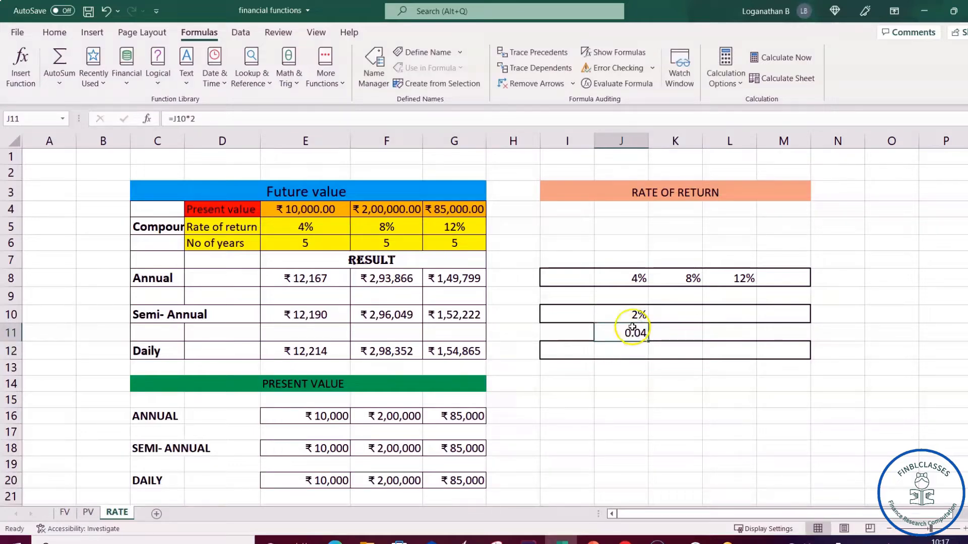
click(631, 316)
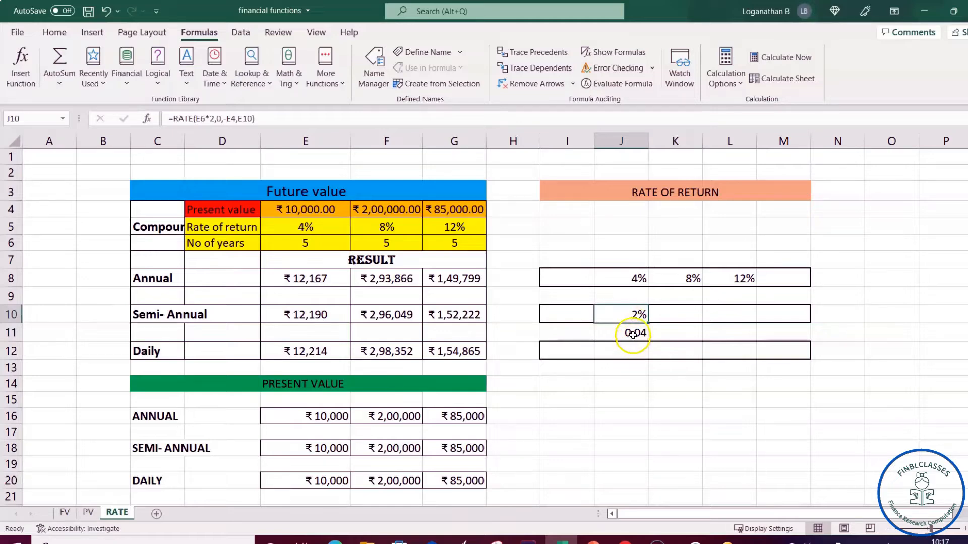
click(631, 333)
drag(647, 343, 739, 334)
Start a RATE formula in cell K10 with F6*2 as the number of periods and 0 as the payment
click(677, 314)
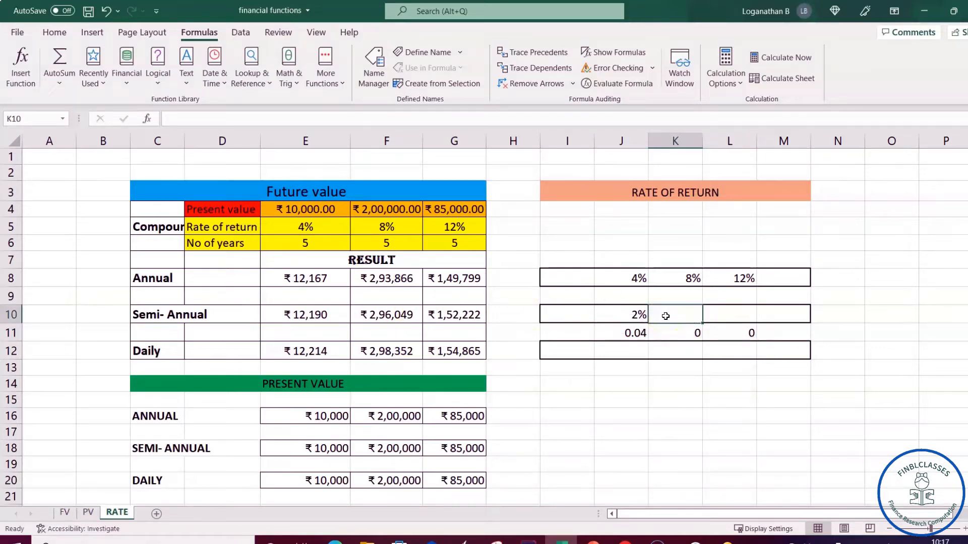
text(=R)
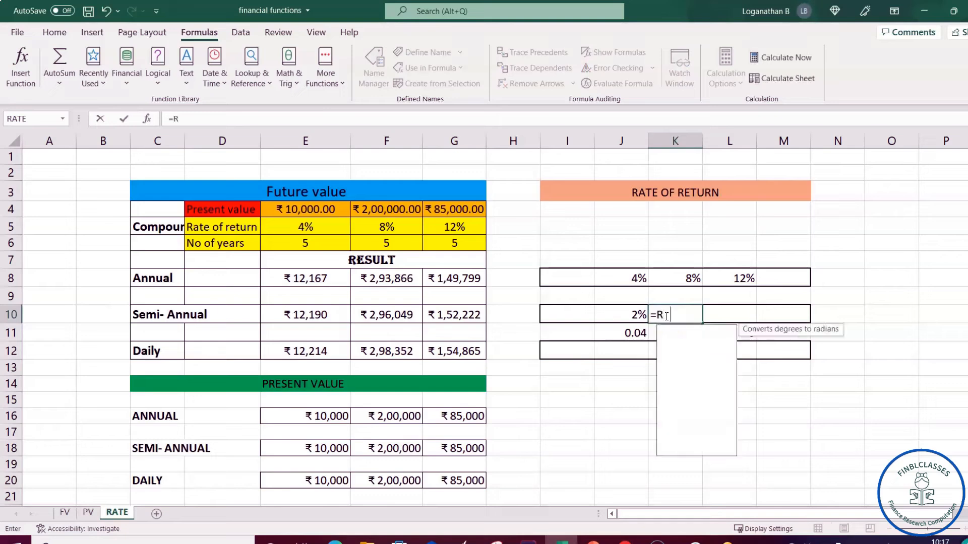
text(ATE()
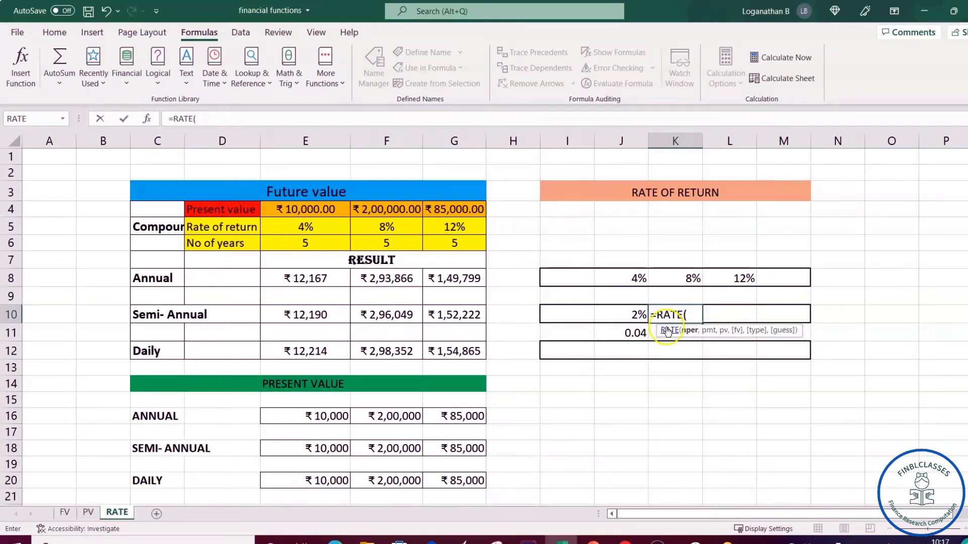
click(391, 245)
text(*2,)
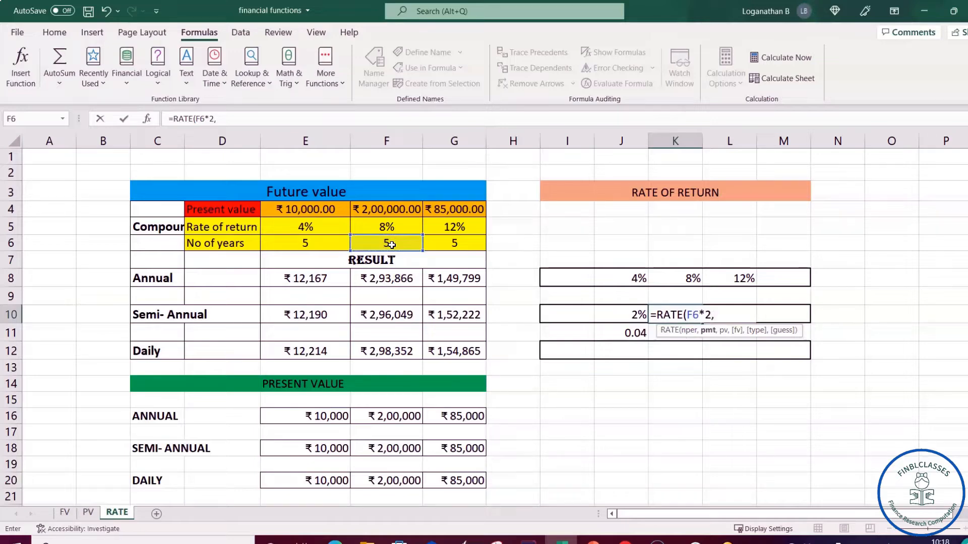
text(0,)
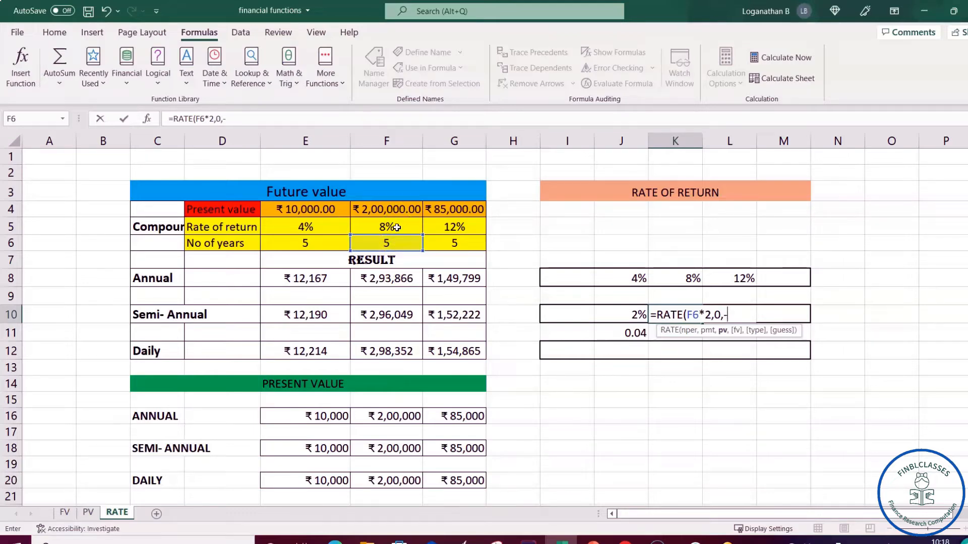
Complete the K10 RATE formula with -F4 as the present value and F10 as the future value, and check its annualized rate in K11
text(-)
click(400, 209)
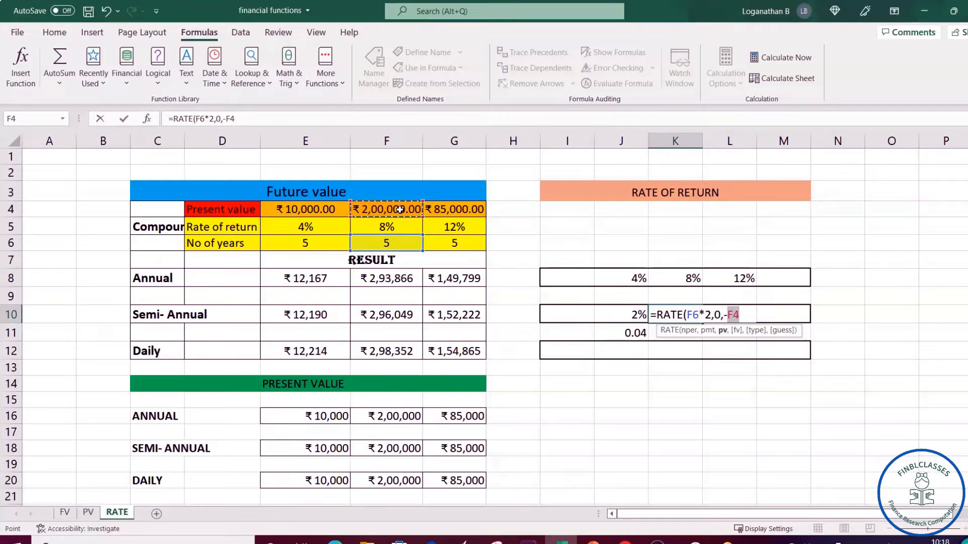
text(,)
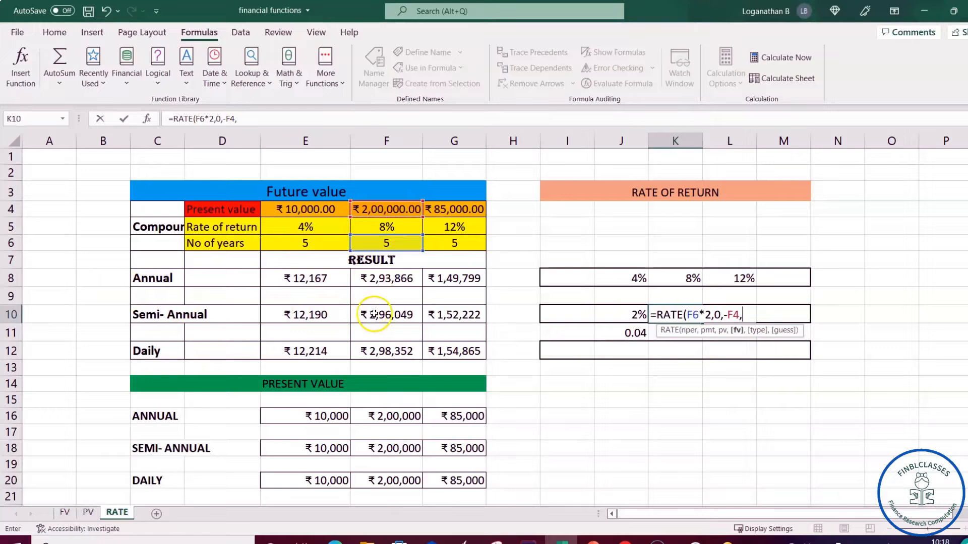
click(404, 317)
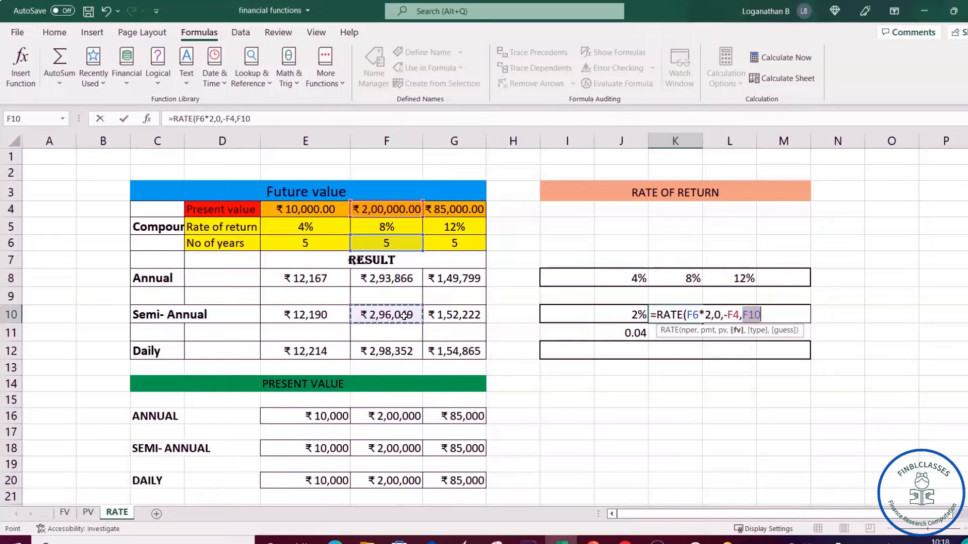
text())
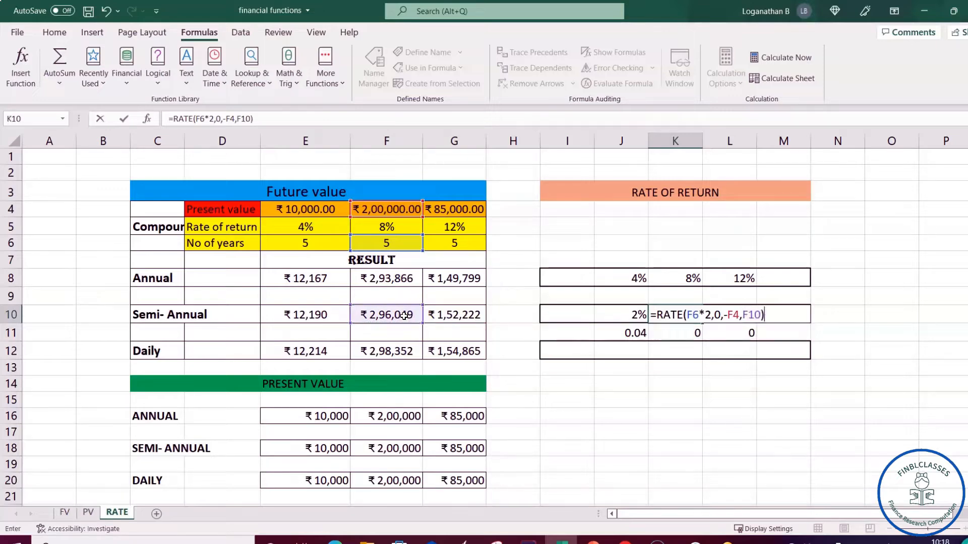
key(Return)
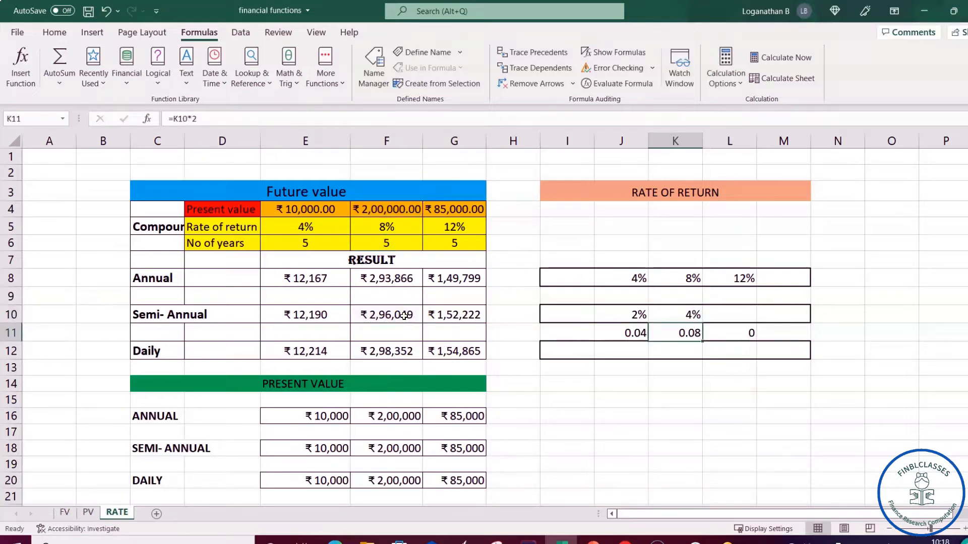
click(689, 316)
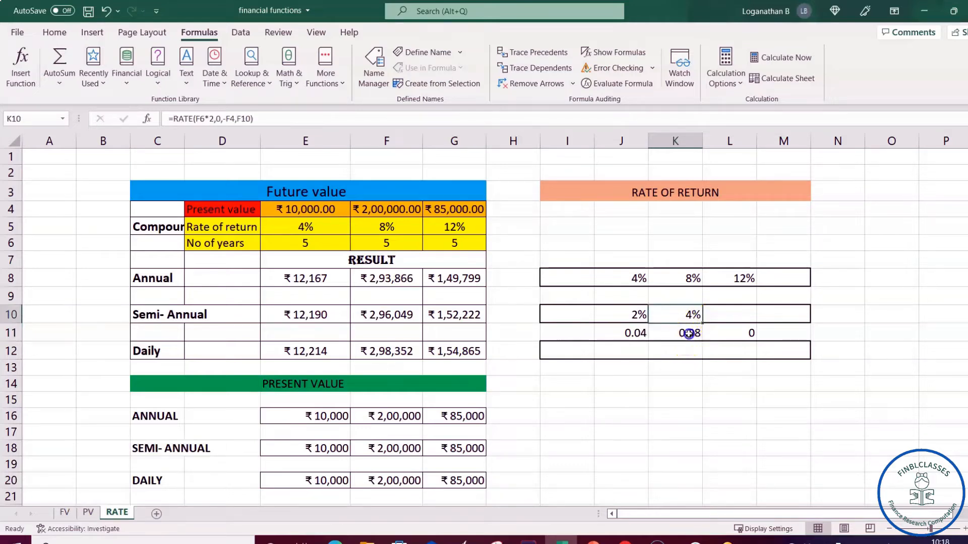
click(689, 333)
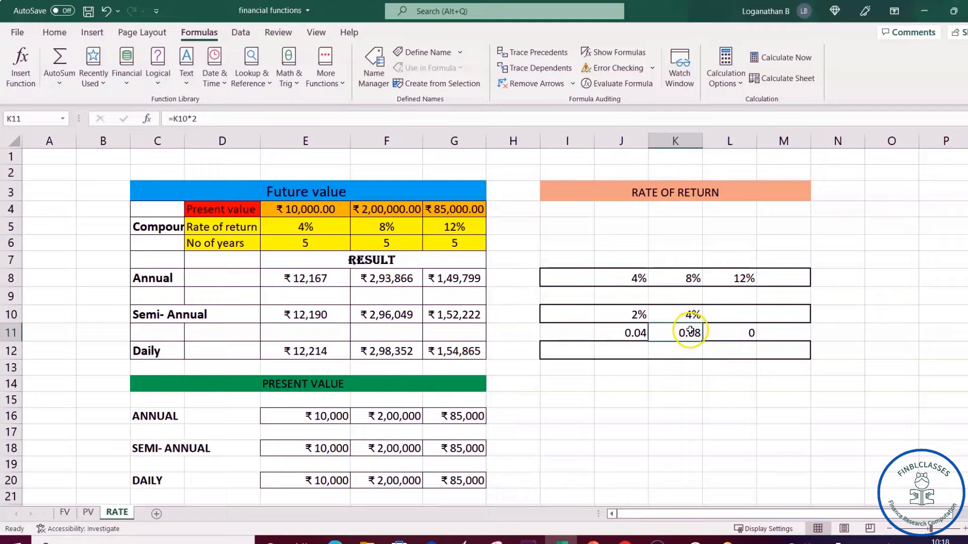
Start a RATE formula in cell L10 with G6*2 as the number of periods and 0 as the payment
click(733, 315)
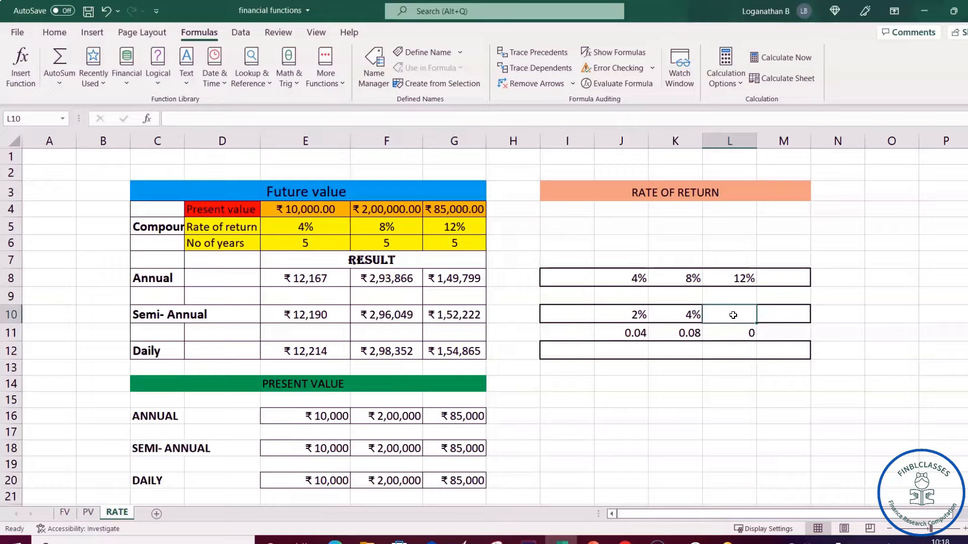
text(=RATE)
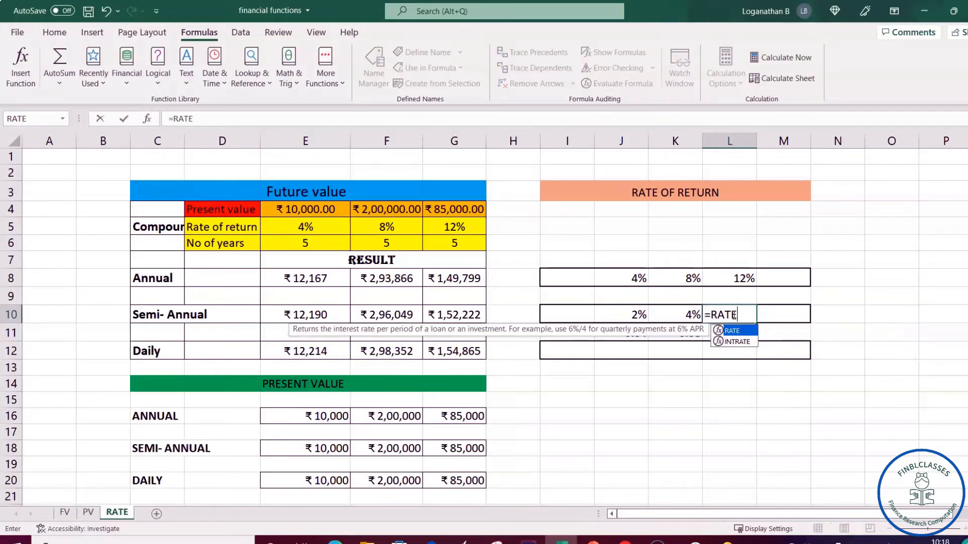
text(()
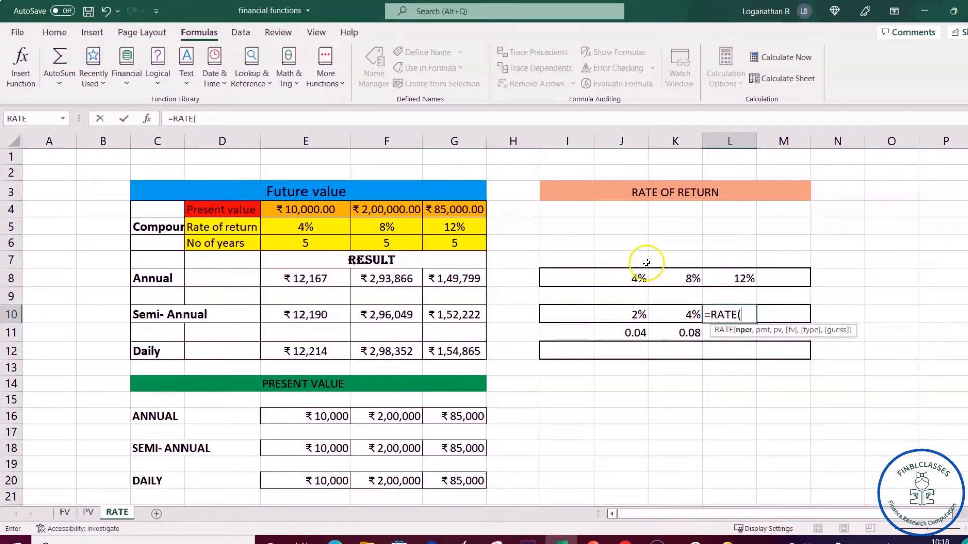
click(469, 245)
text(*2,)
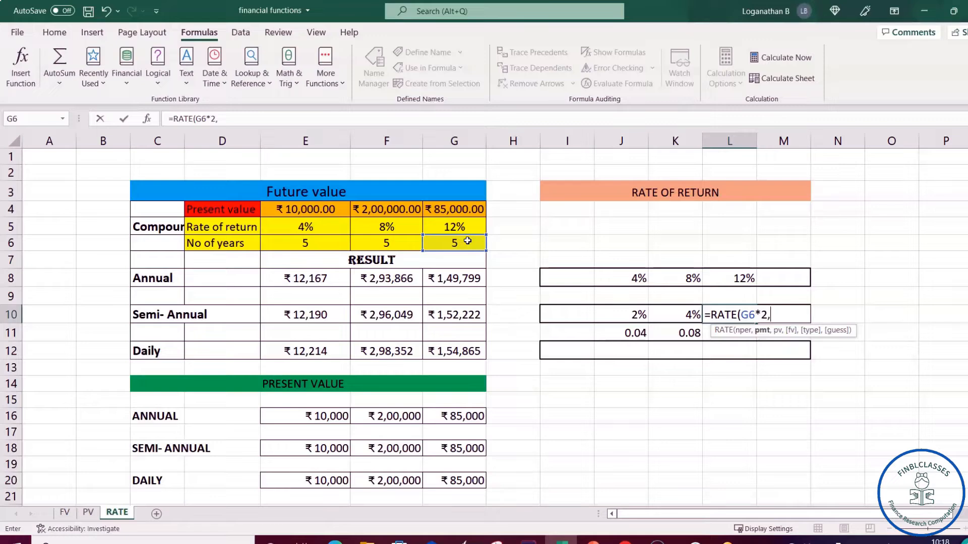
text(0,)
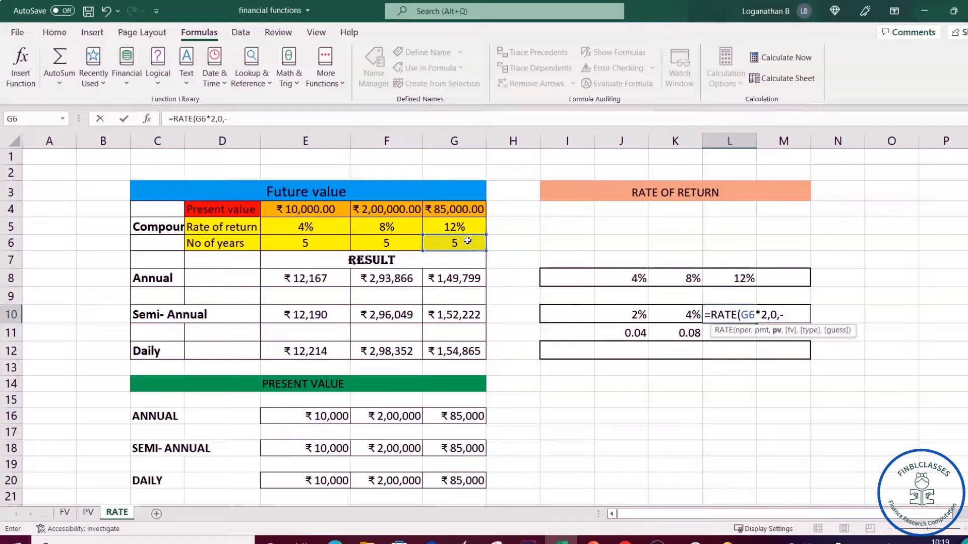
Complete the L10 RATE formula with -G4 as the present value and G10 as the future value
text(-)
click(458, 209)
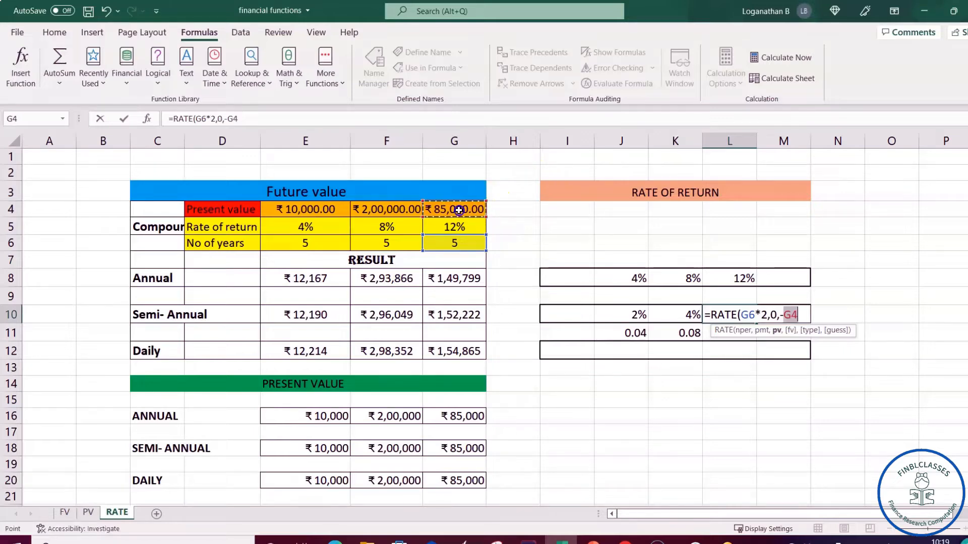
text(,)
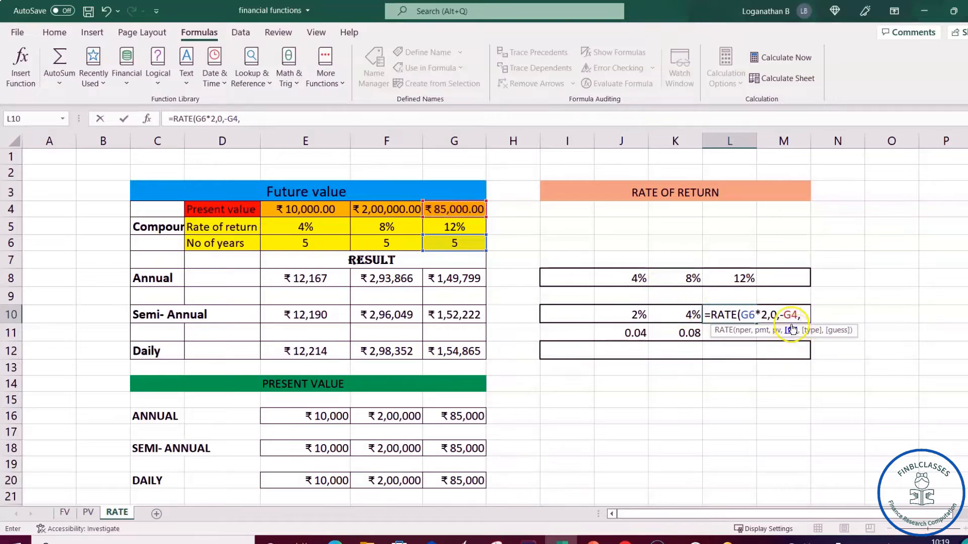
click(455, 315)
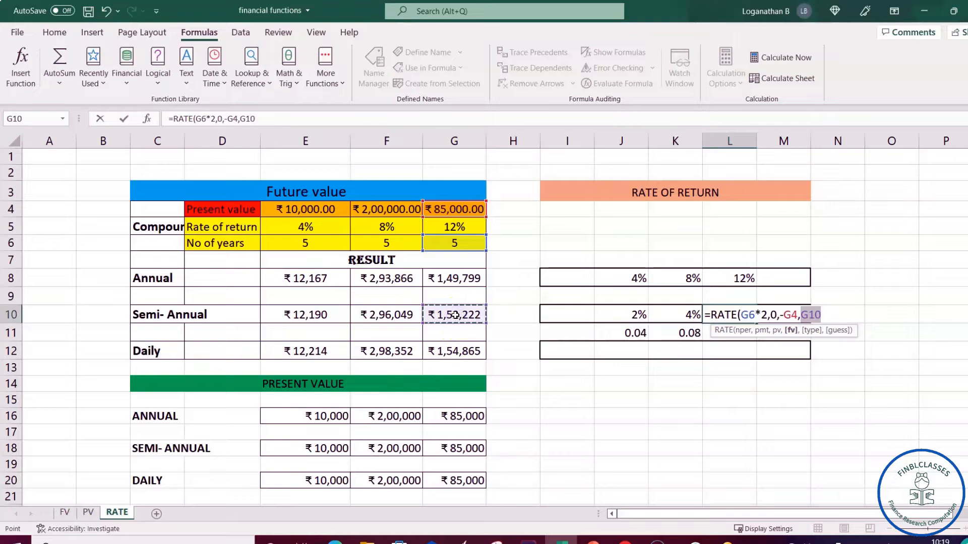
key(Return)
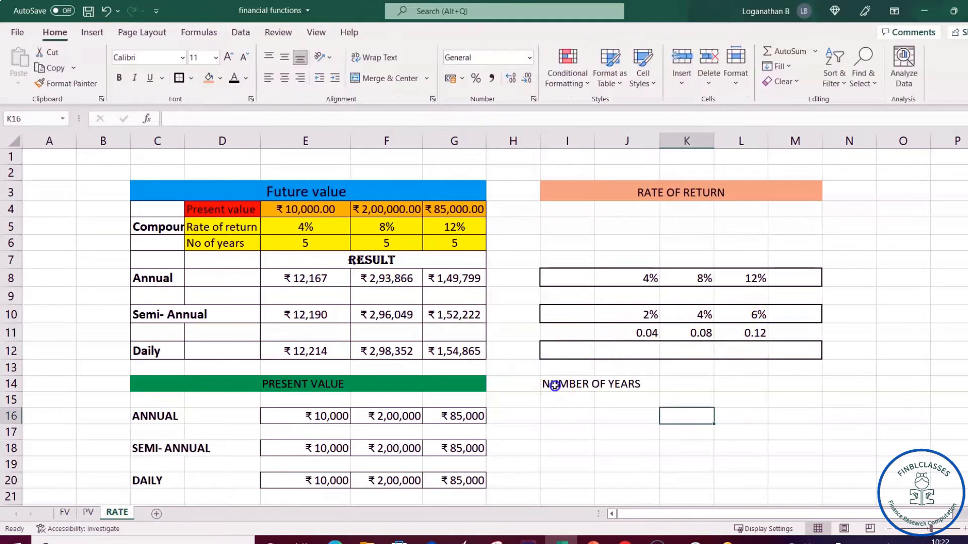
Merge and center the NUMBER OF YEARS heading across I14:M14 and fill it with the light orange of the RATE OF RETURN heading
drag(558, 385, 795, 387)
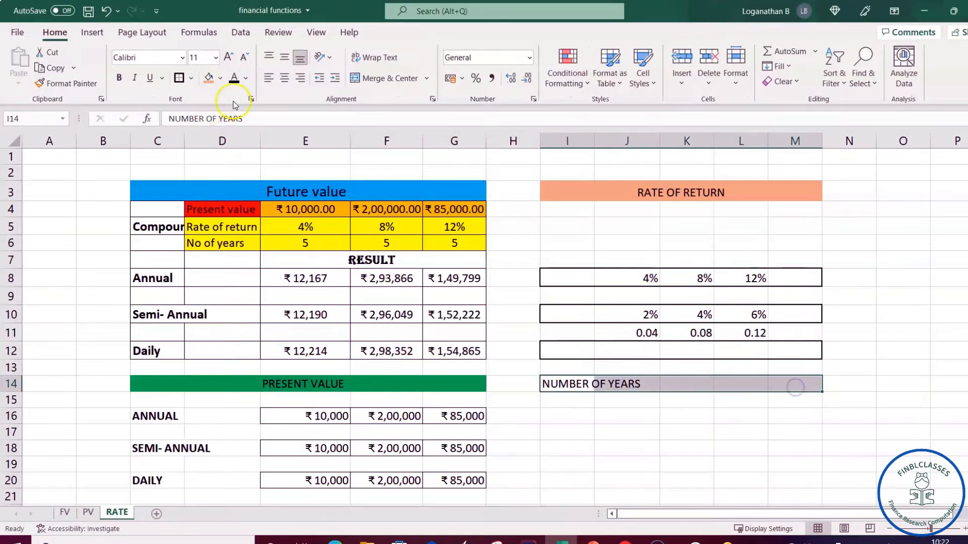
click(384, 78)
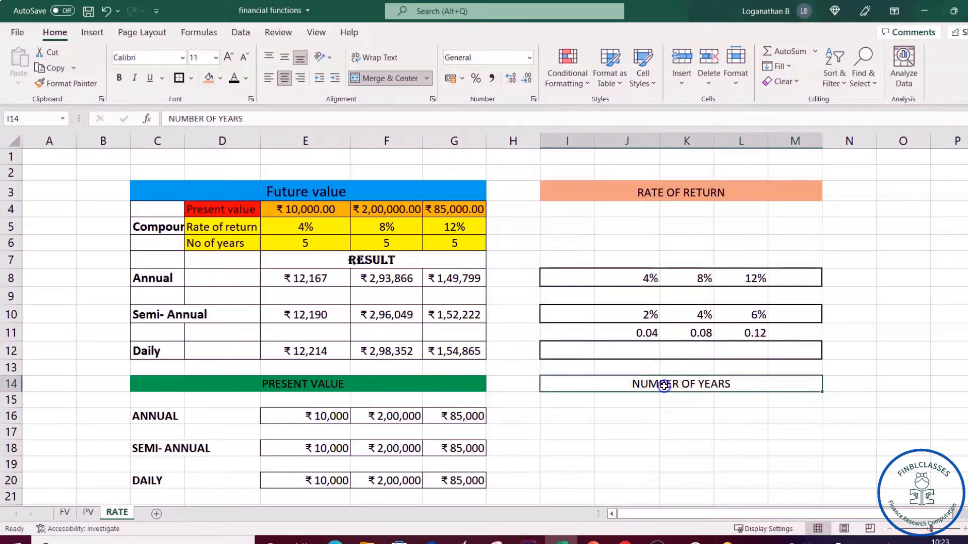
click(208, 78)
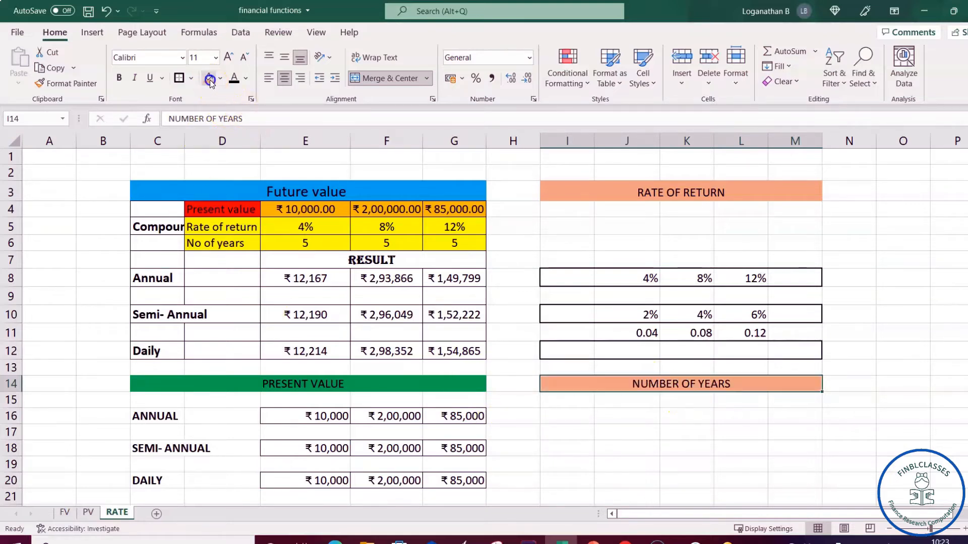
click(611, 420)
Insert the financial function NPER in cell I16 and place its arguments dialog clear of the cell and the source table
click(560, 414)
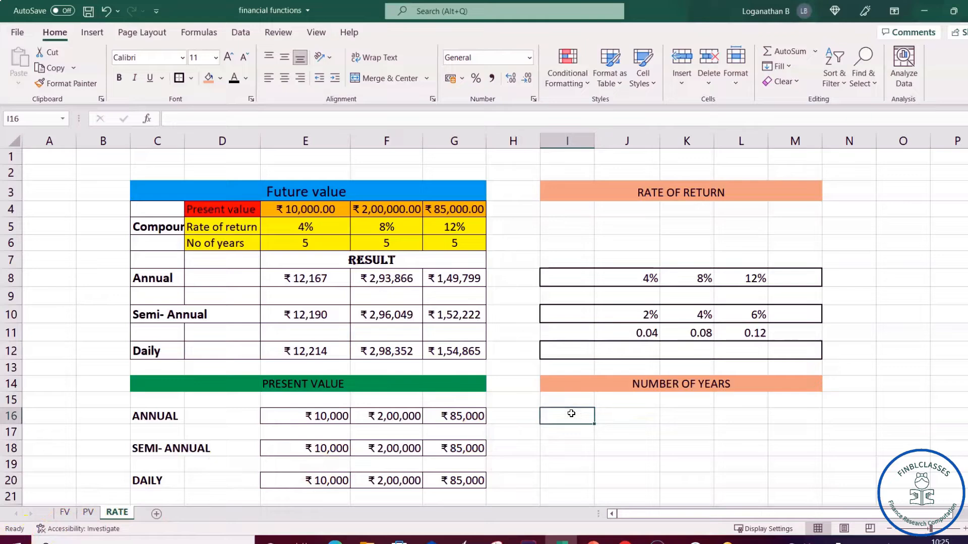
click(200, 33)
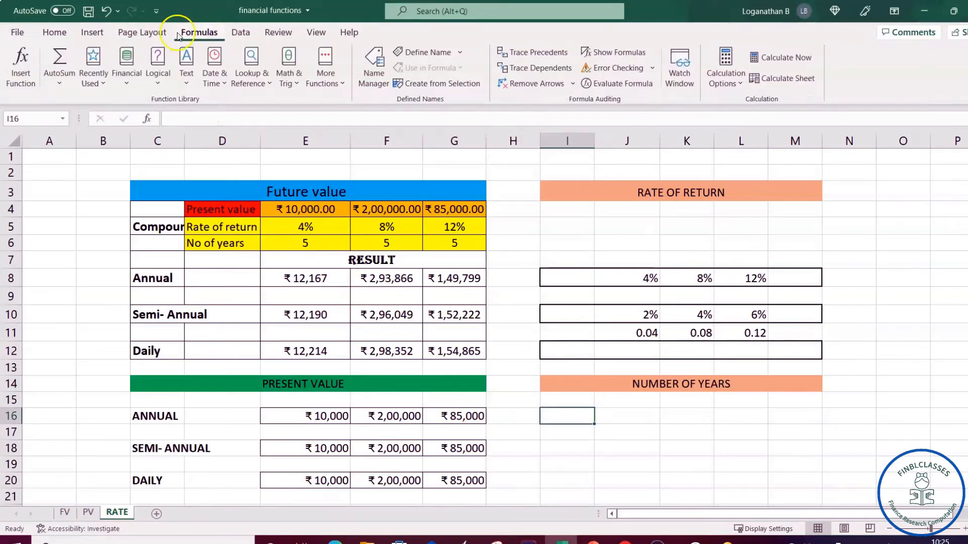
click(129, 85)
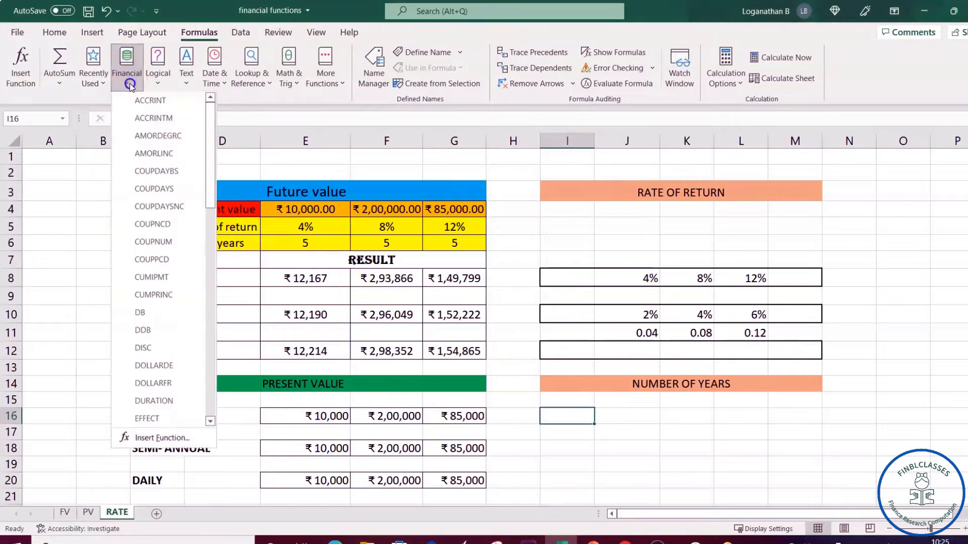
drag(212, 194, 209, 277)
click(144, 361)
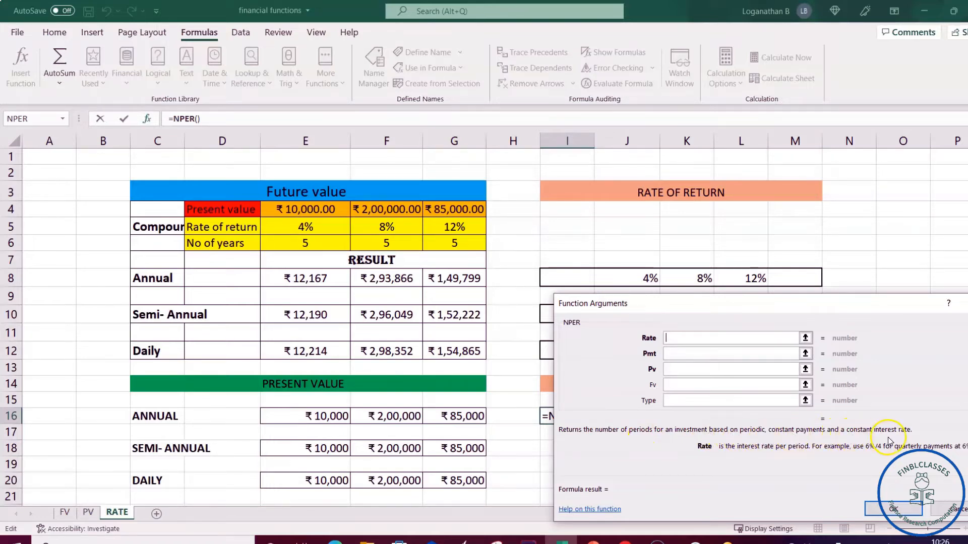
drag(726, 304, 701, 170)
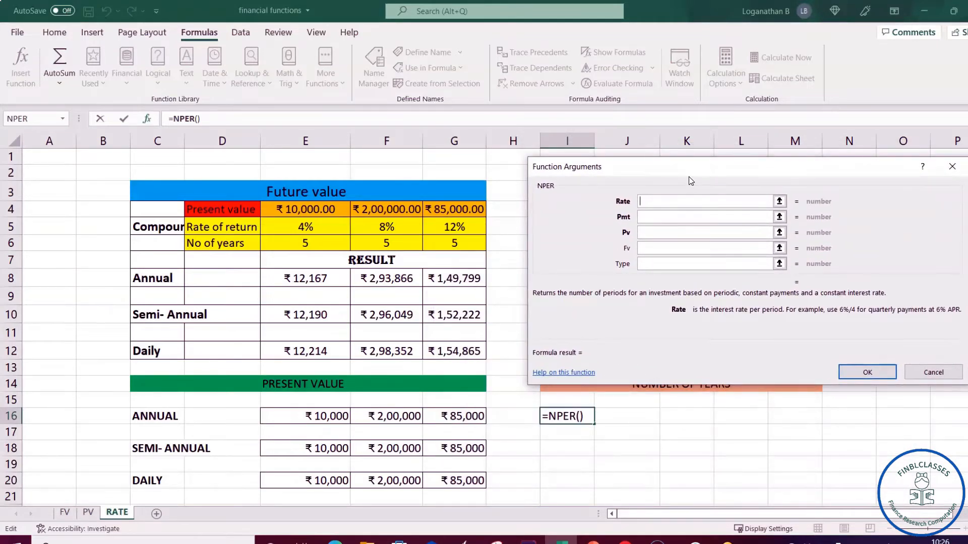
click(676, 201)
drag(672, 171, 672, 137)
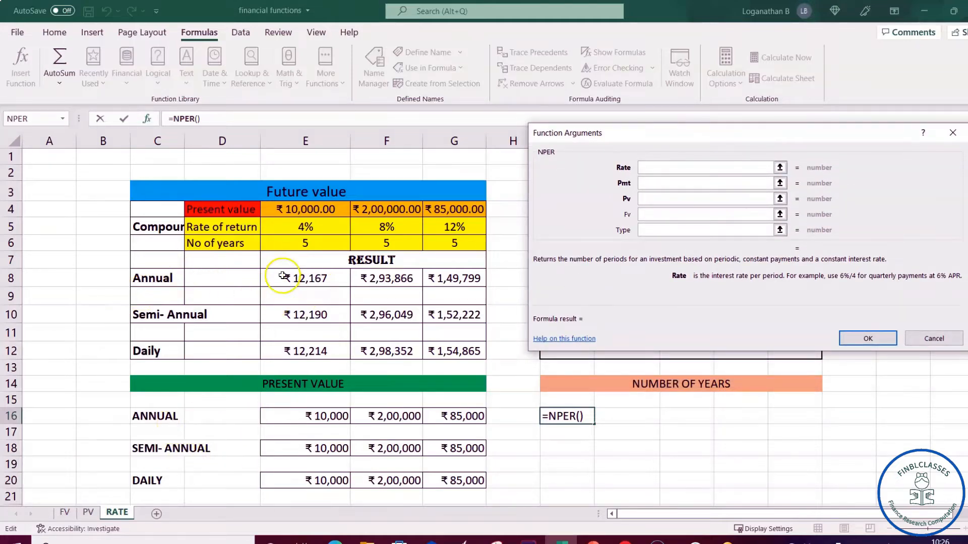
drag(675, 134, 681, 151)
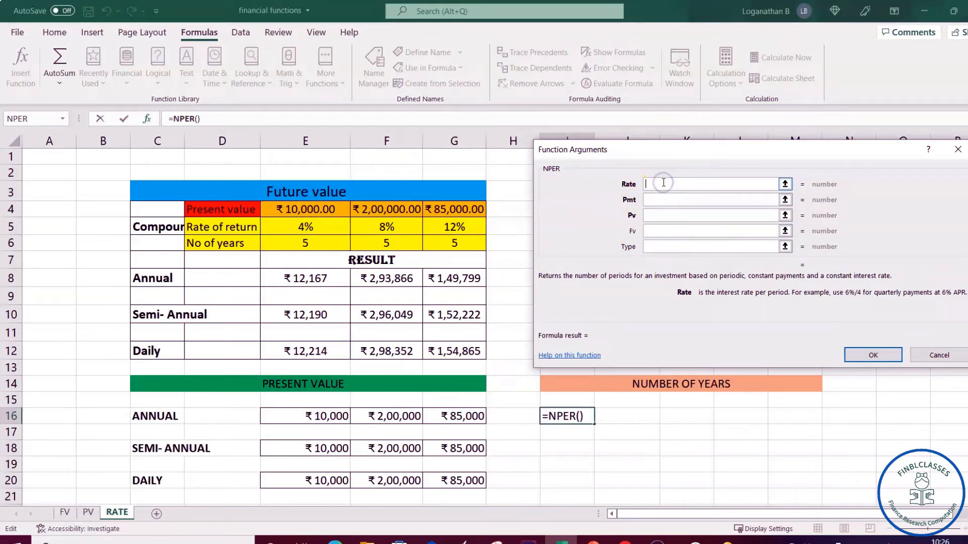
Complete the NPER function in I16 with Rate 4%, Pmt 0, Pv -10000 and Fv 12167
text(4%)
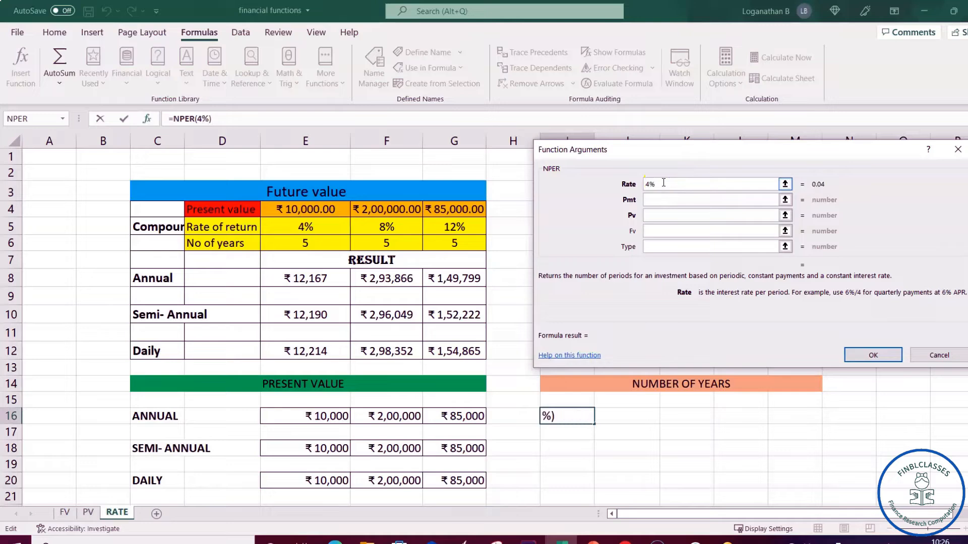
click(663, 199)
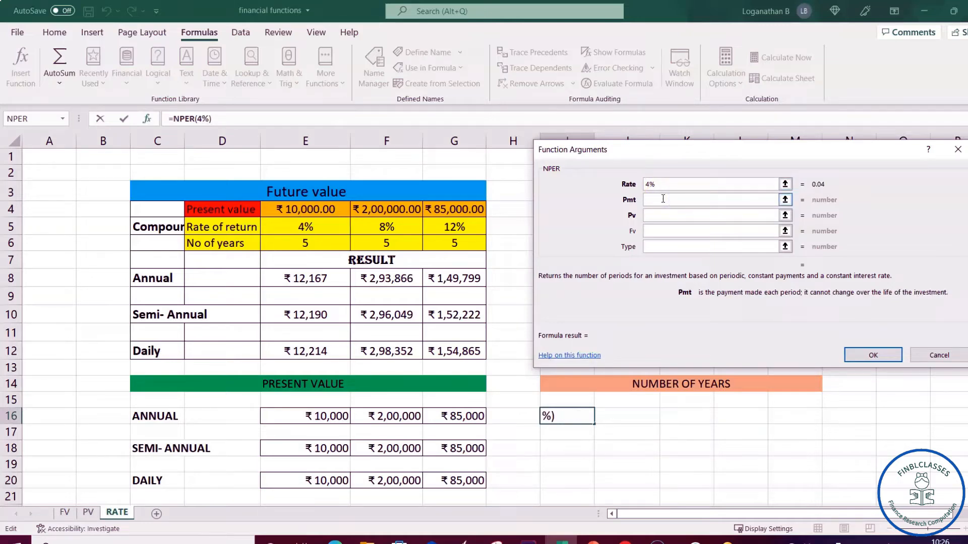
text(0)
click(663, 215)
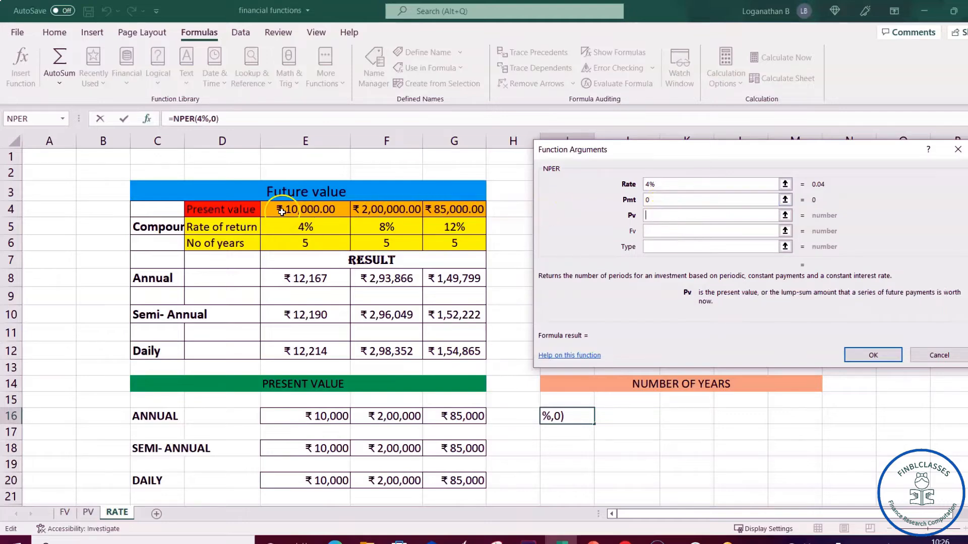
text(-10000)
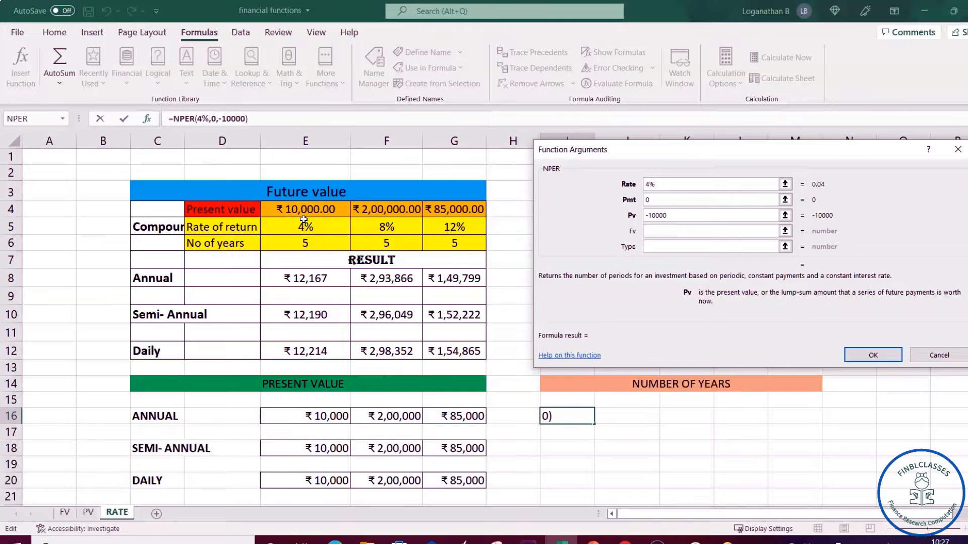
click(663, 230)
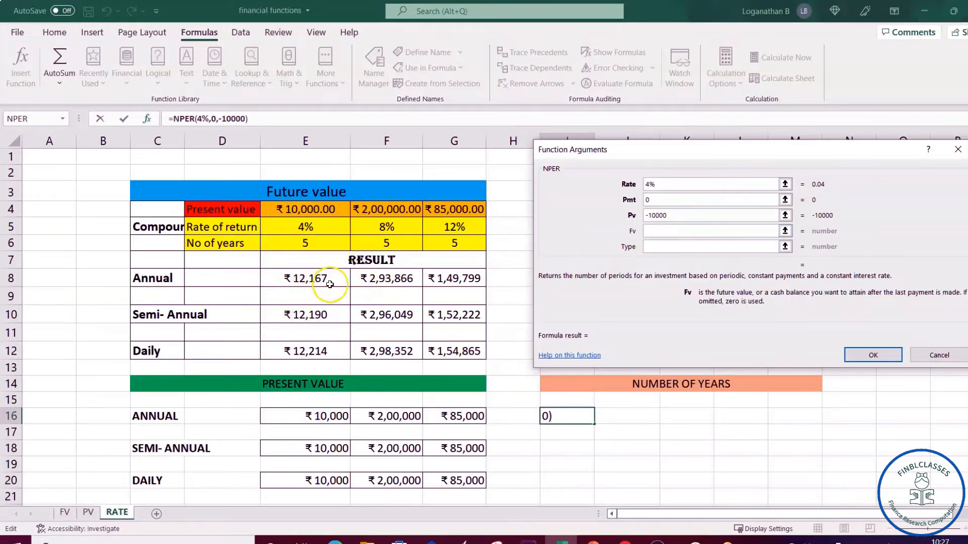
text(12167)
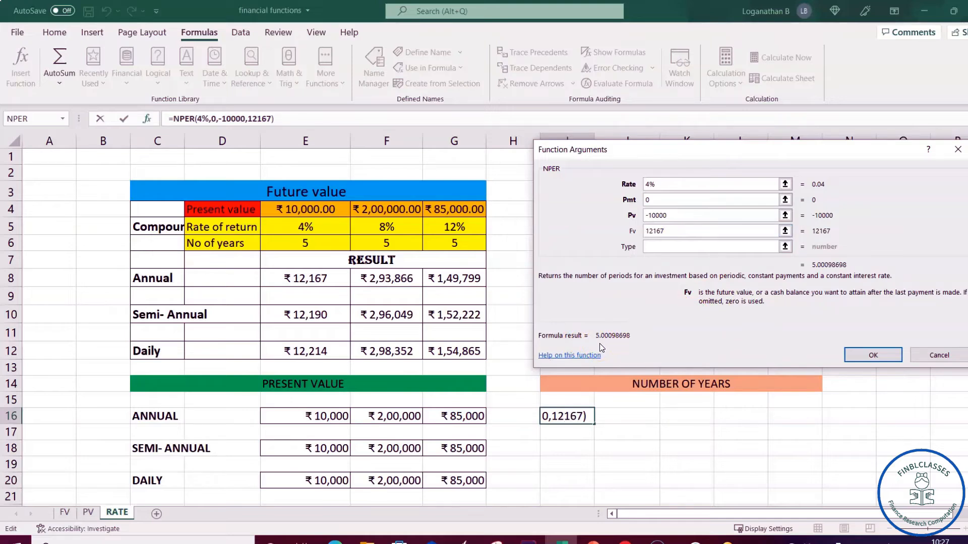
click(873, 355)
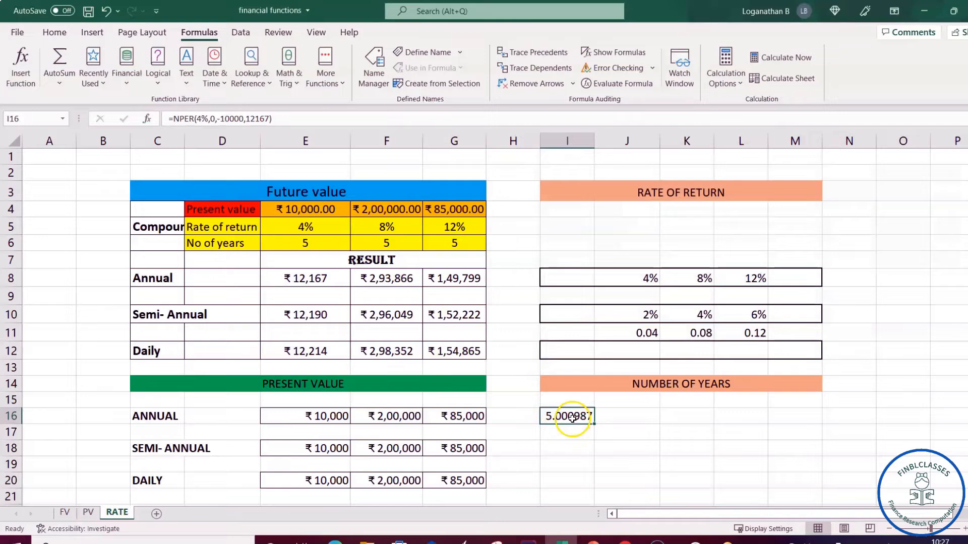
Reduce the number format of cell I16 to zero decimal places
click(55, 31)
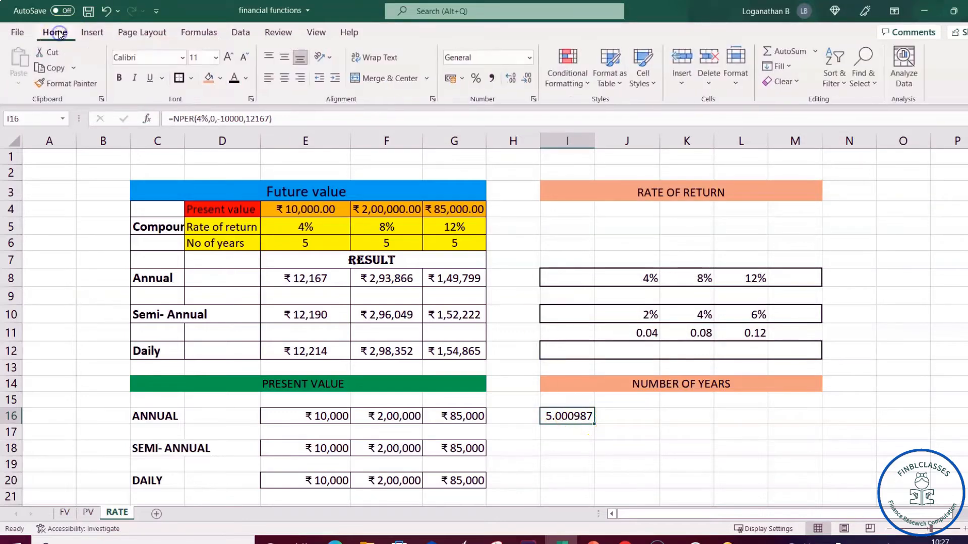
click(528, 79)
click(528, 80)
click(528, 80)
click(528, 79)
click(527, 80)
click(528, 80)
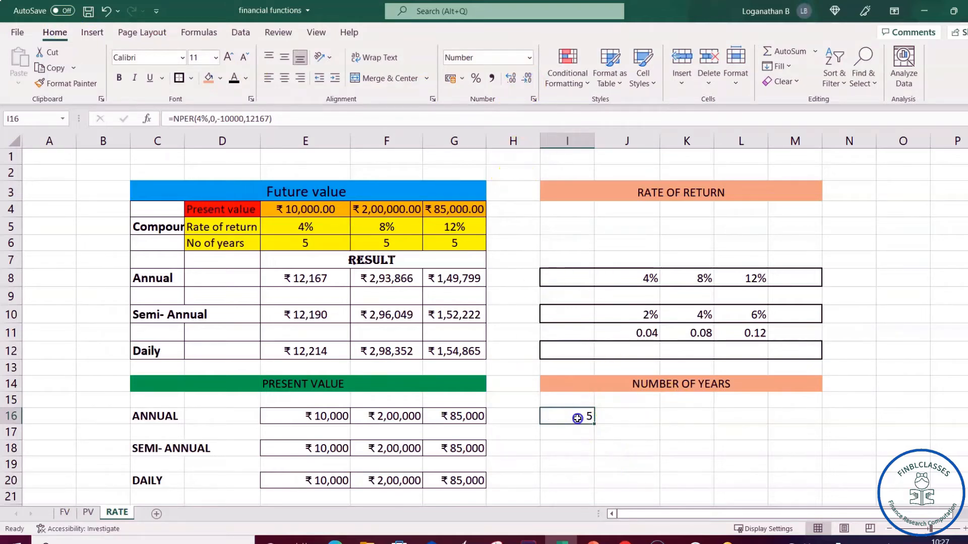
Enter =NPER(J10,0,-E4,E10) in cell I18 for the semi-annual number of periods of the first investment
click(572, 448)
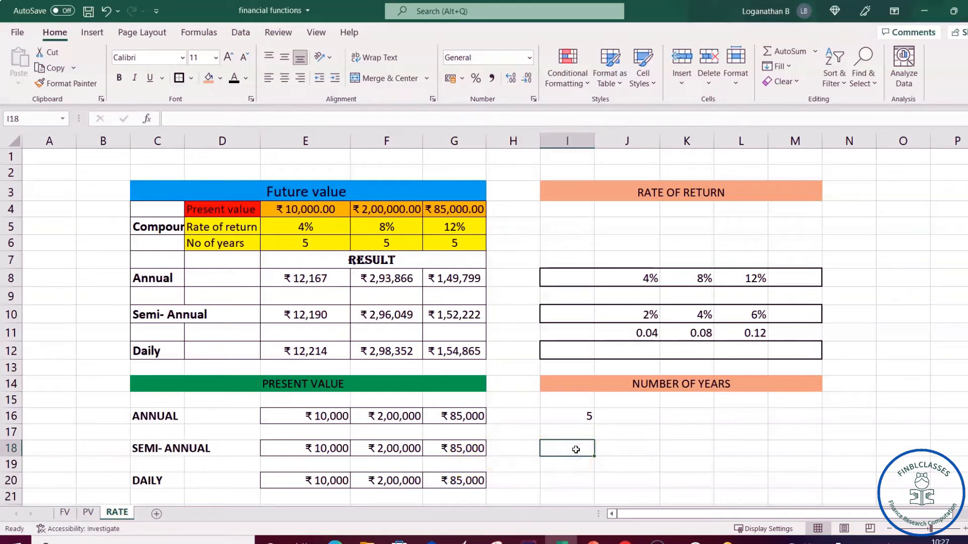
text(=)
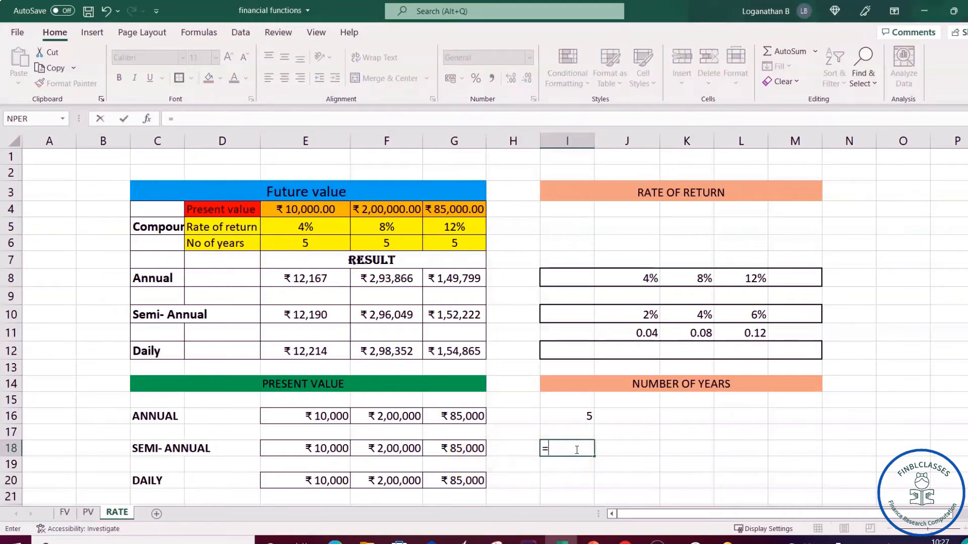
text(NP)
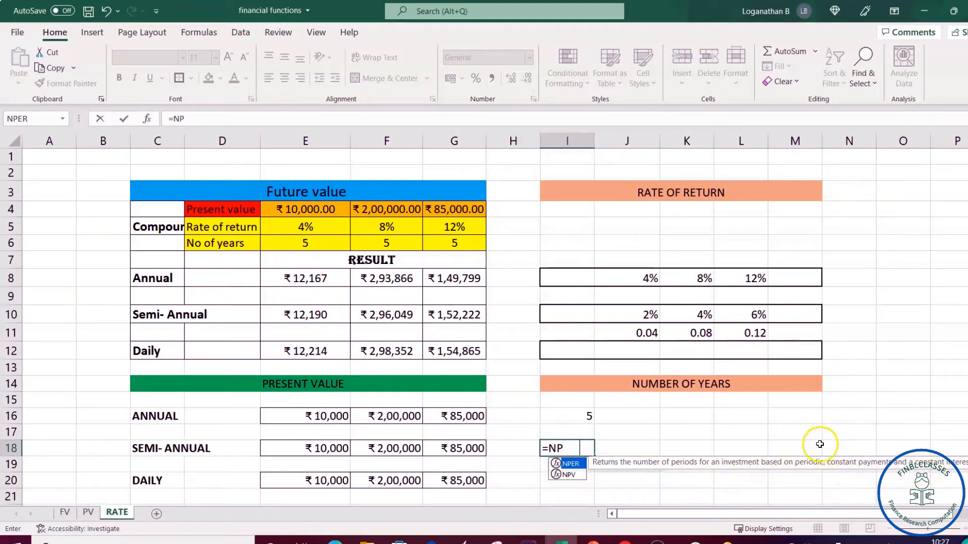
key(Tab)
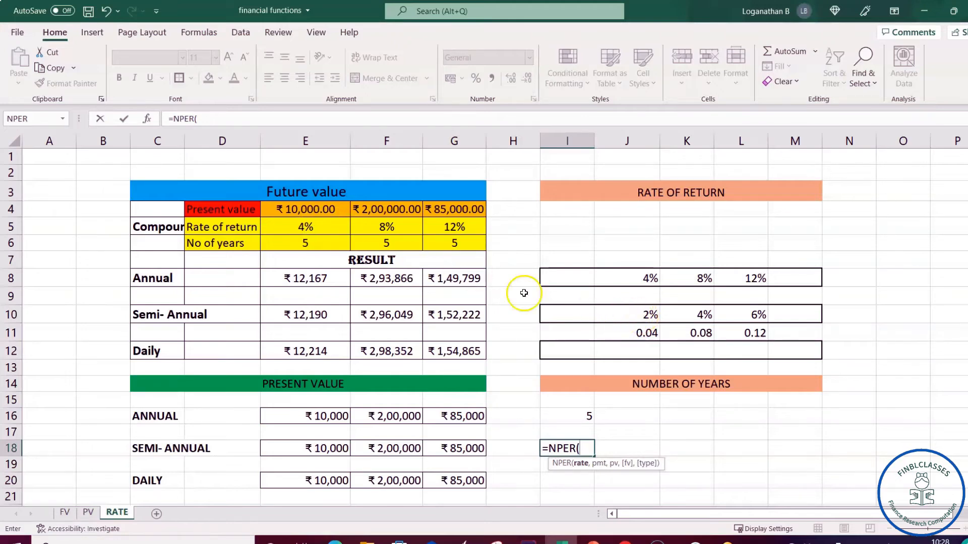
click(634, 315)
text(,)
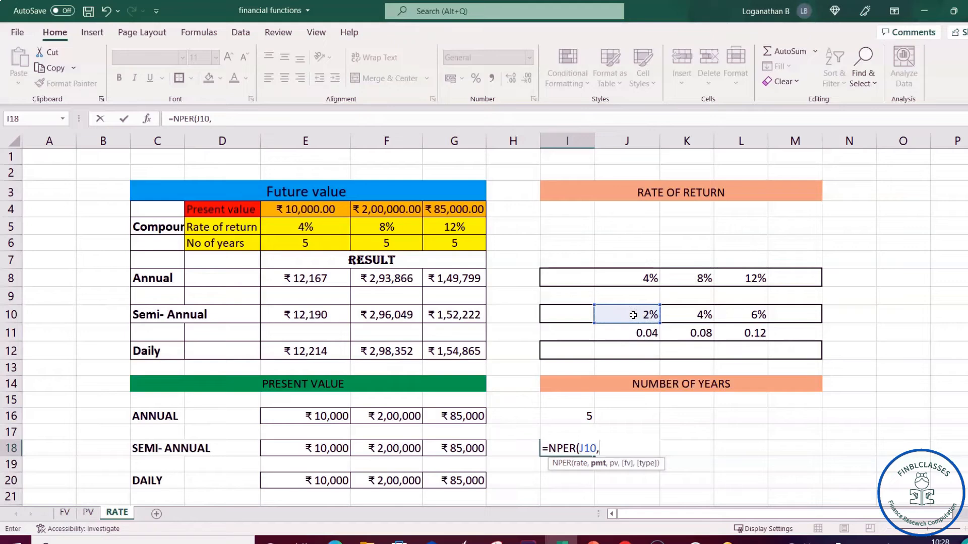
text(0,)
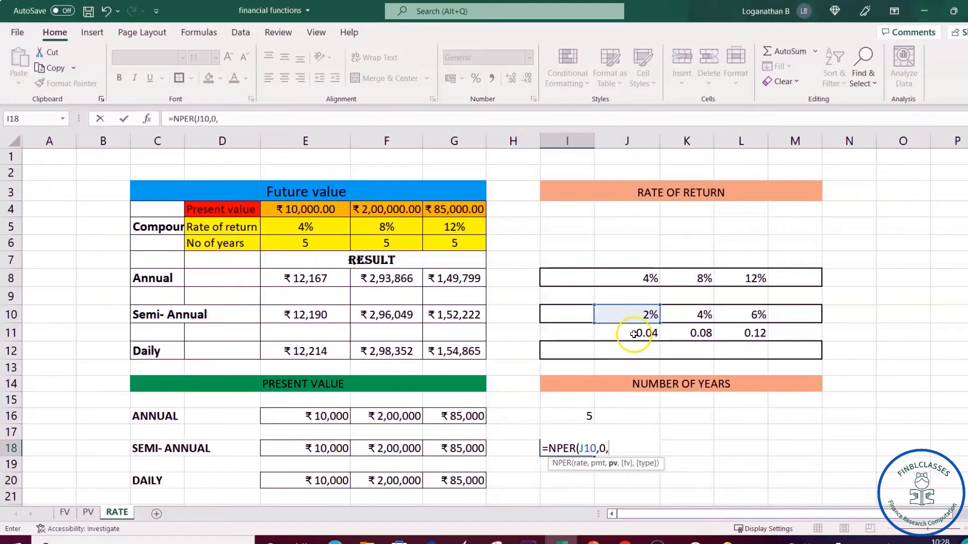
text(-)
click(303, 209)
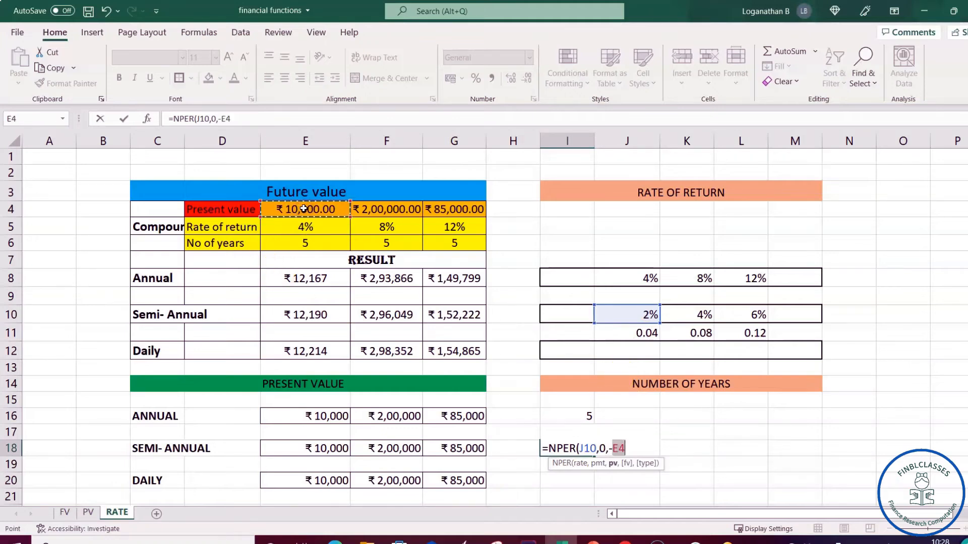
text(,)
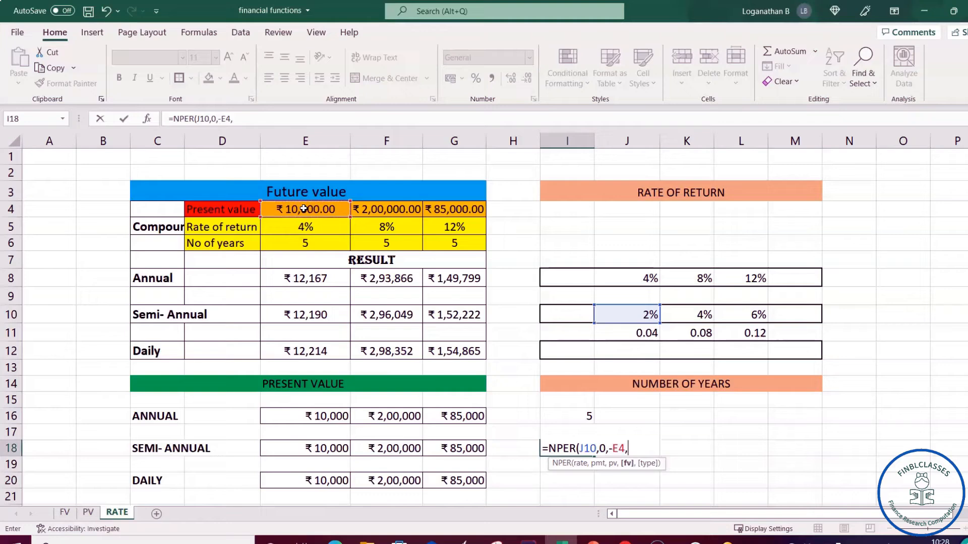
click(328, 317)
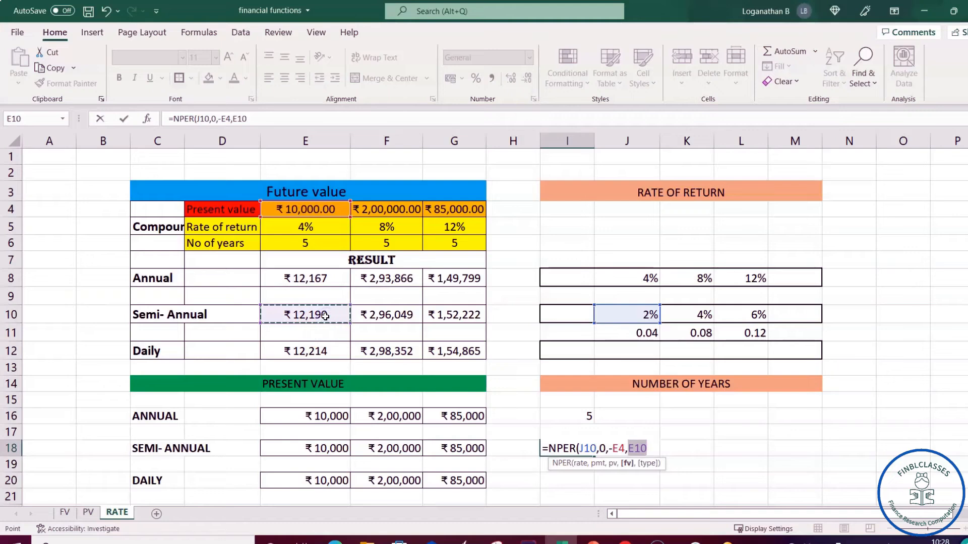
text())
key(Return)
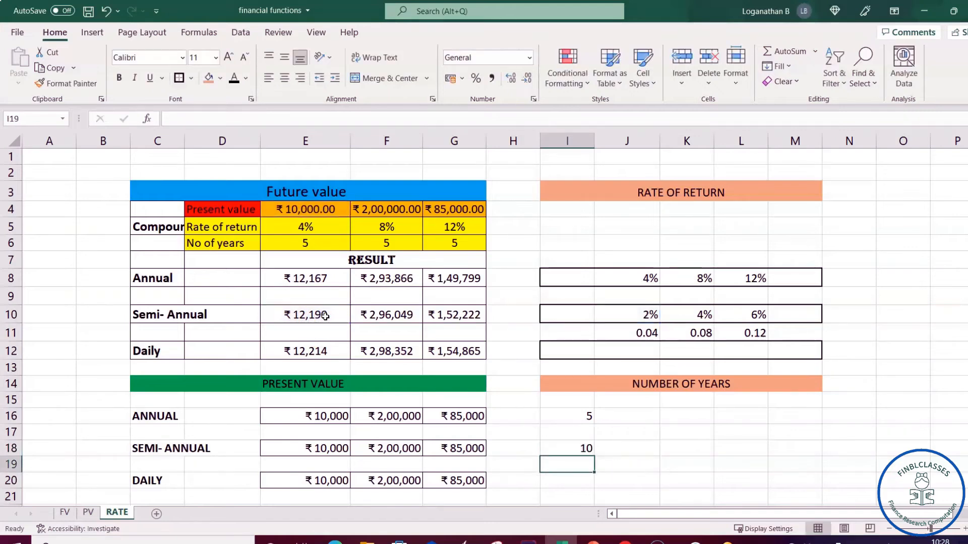
Convert the semi-annual periods of the first investment to years by entering =I18/2 in cell I19
click(583, 450)
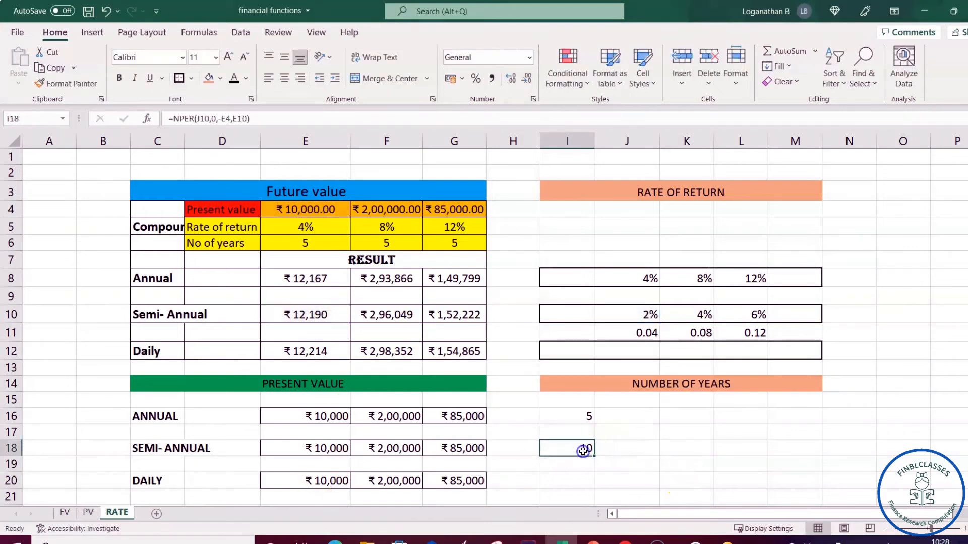
click(575, 464)
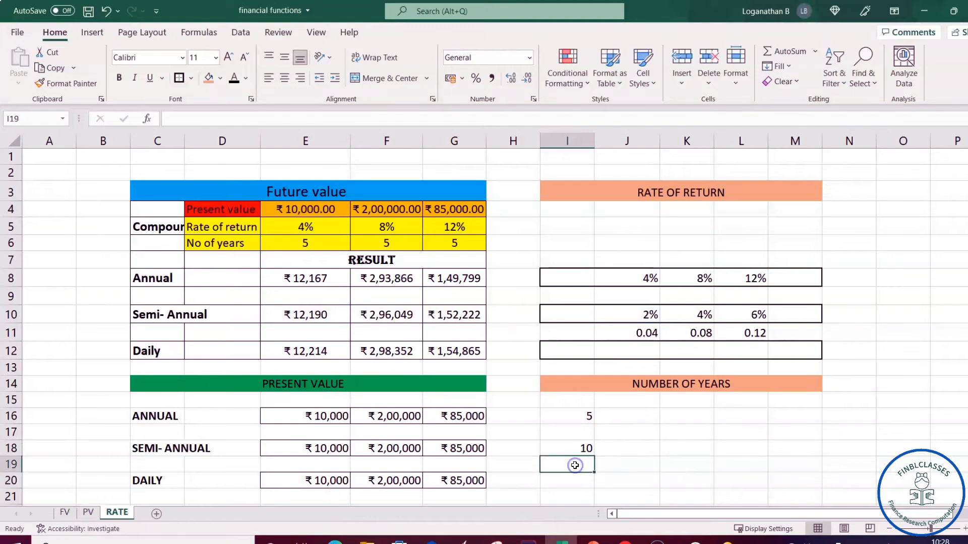
text(=)
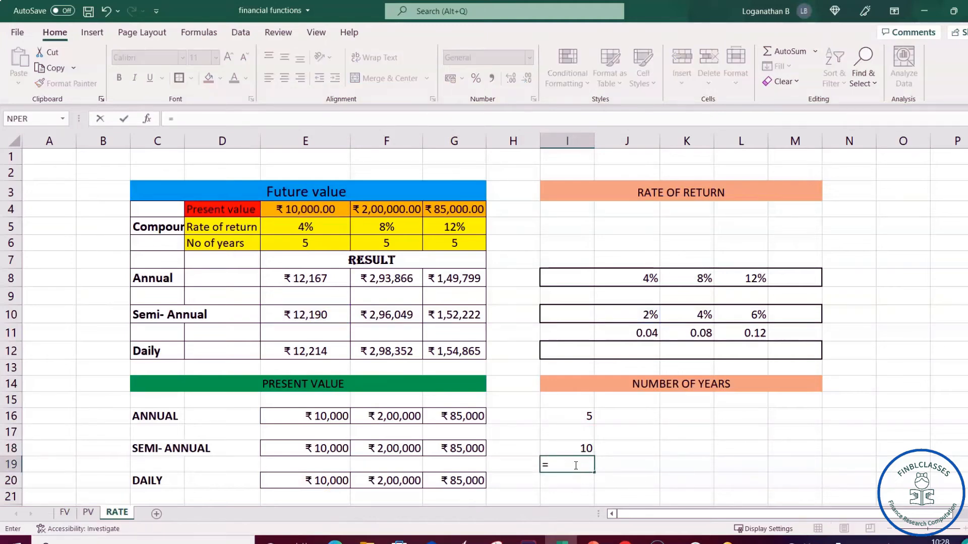
key(Up)
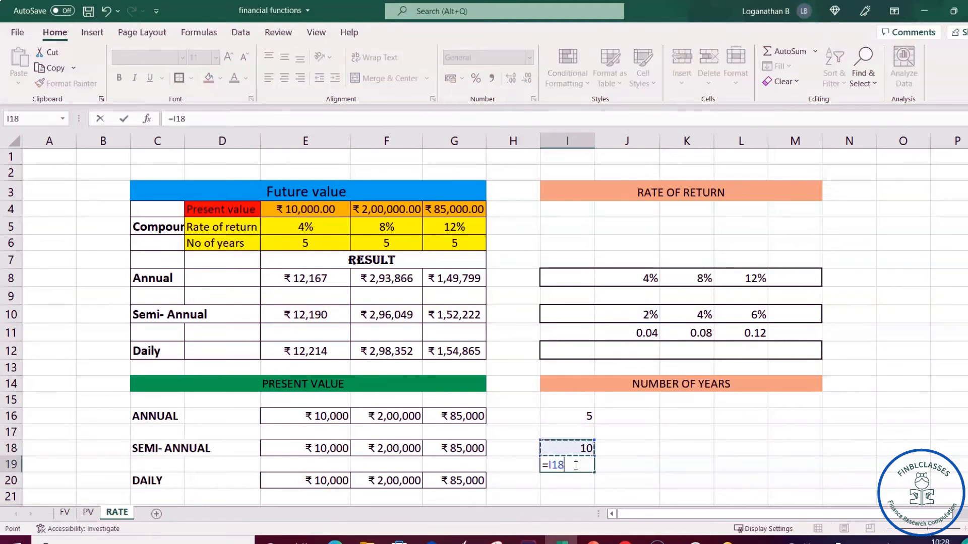
text(/2)
key(ctrl+Return)
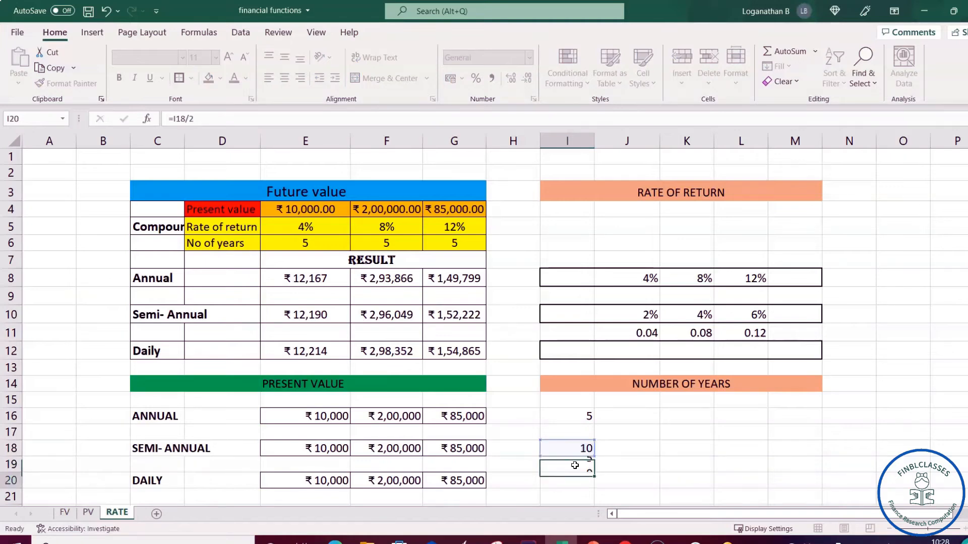
click(581, 448)
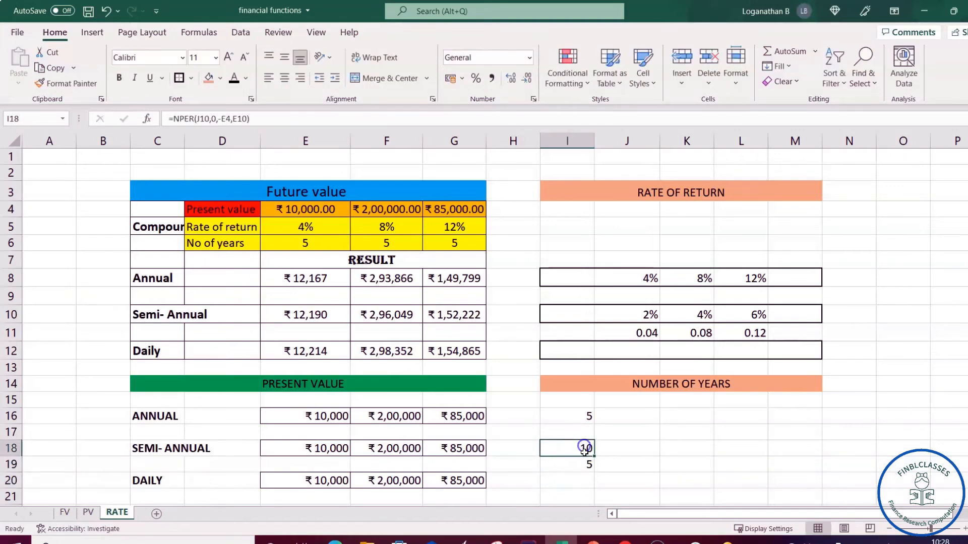
Enter =NPER(F5,0,-F4,F8) in cell J16 for the annual-compounding number of years of the second investment
click(643, 417)
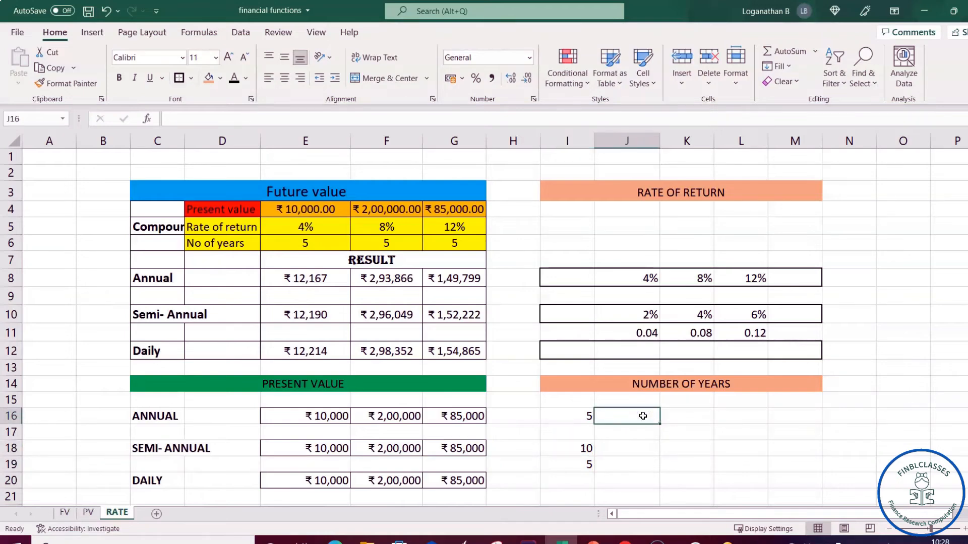
click(625, 420)
text(=N)
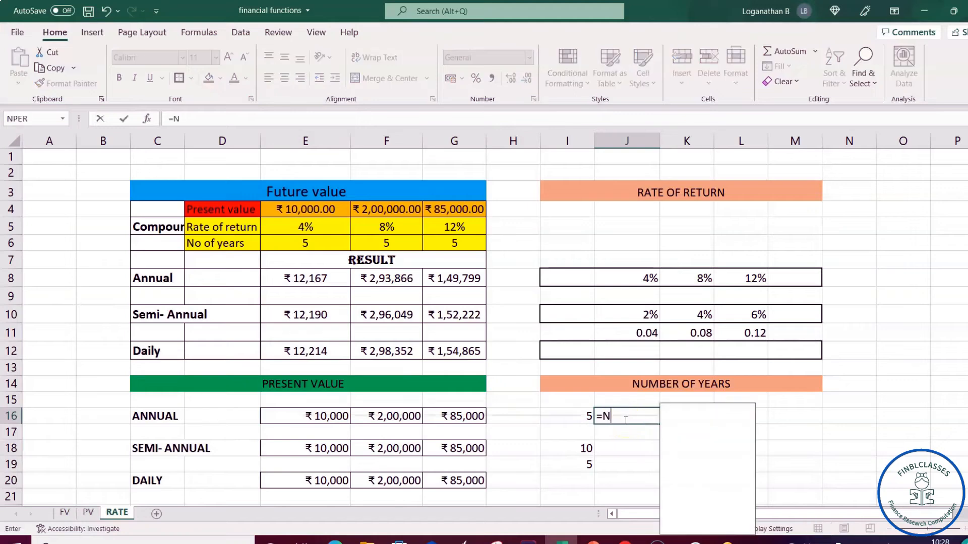
text(PER()
click(640, 417)
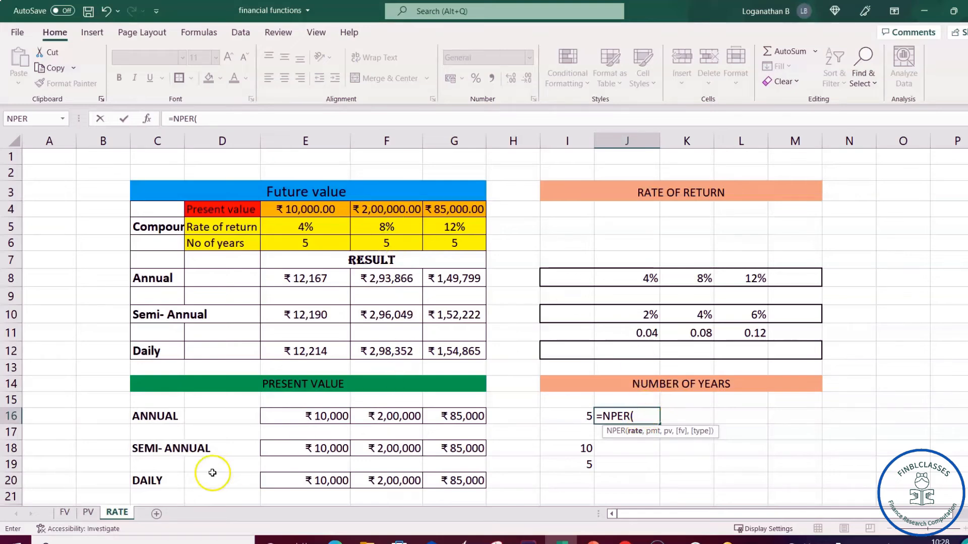
click(389, 228)
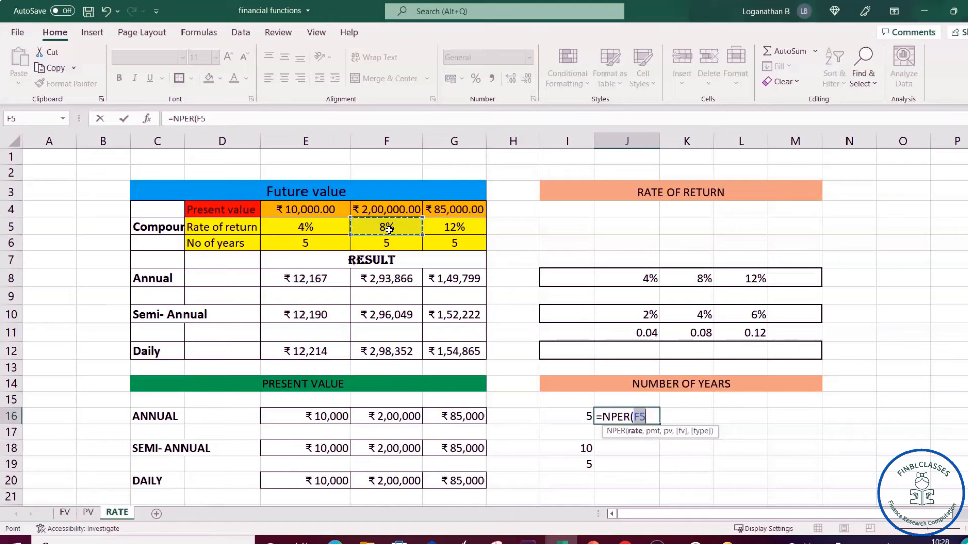
text(,)
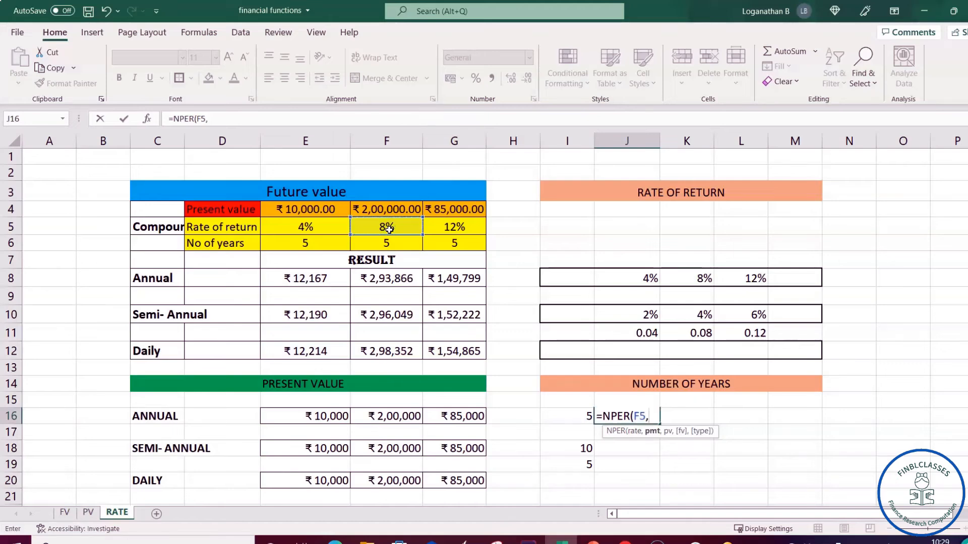
text(0,-)
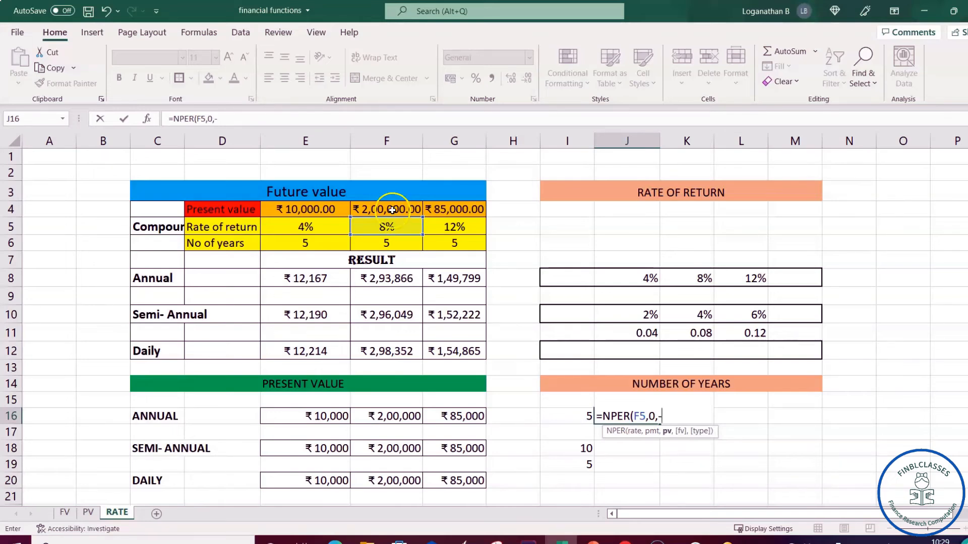
click(391, 209)
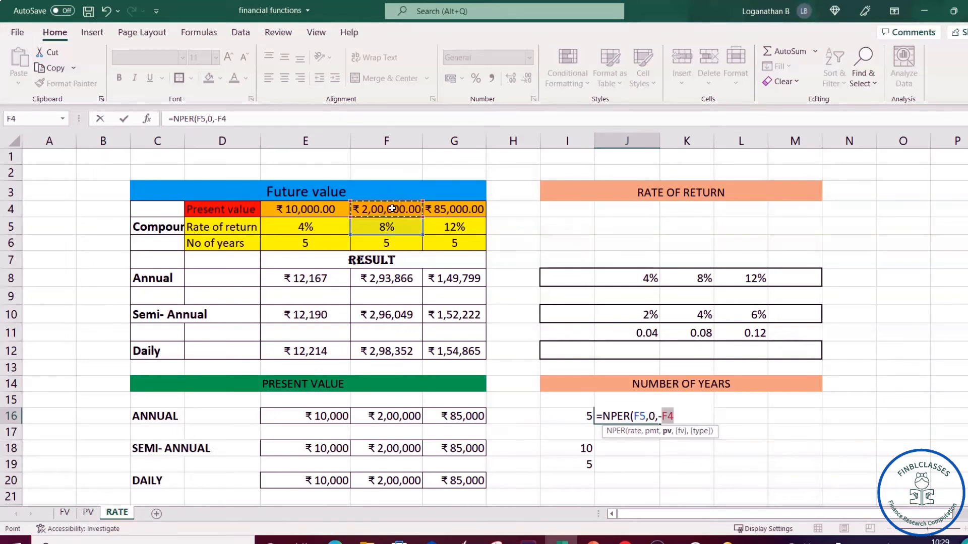
text(,)
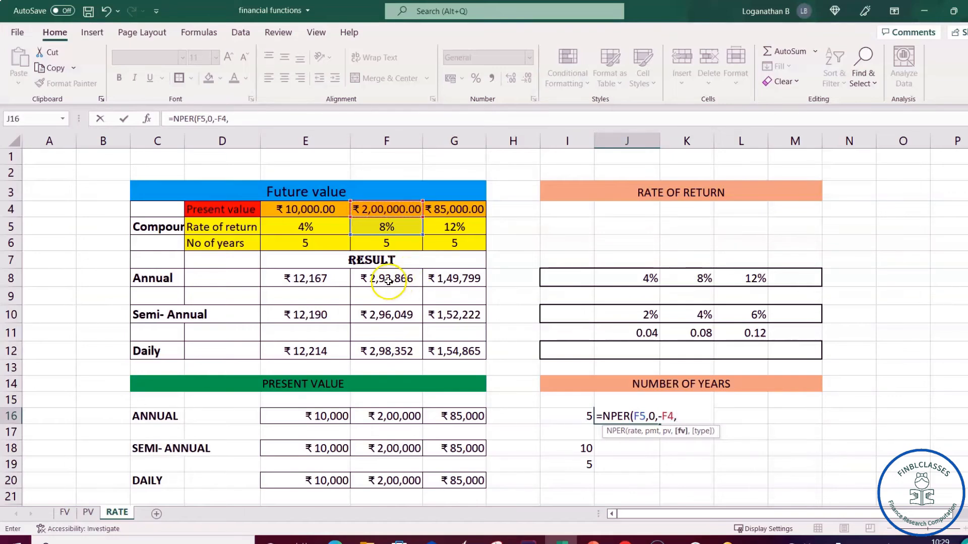
click(404, 284)
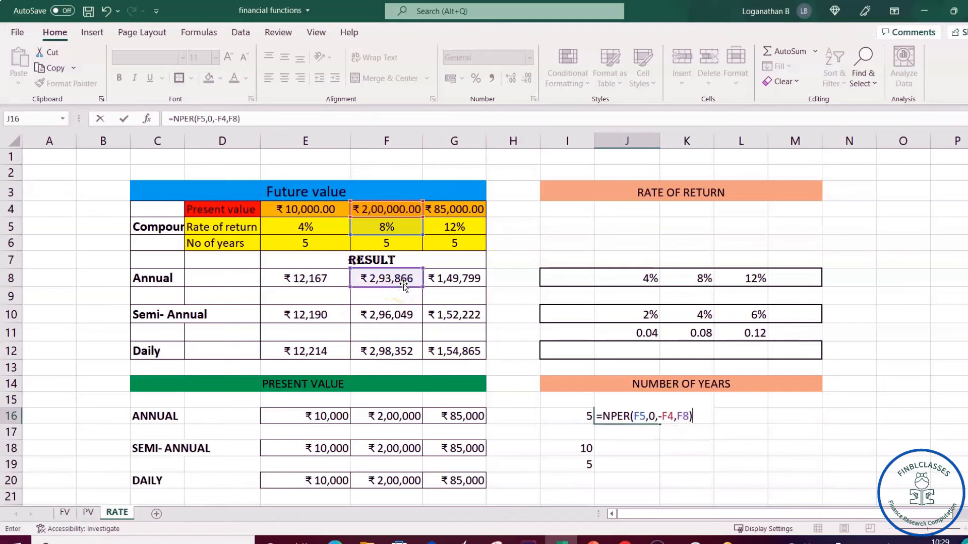
key(Return)
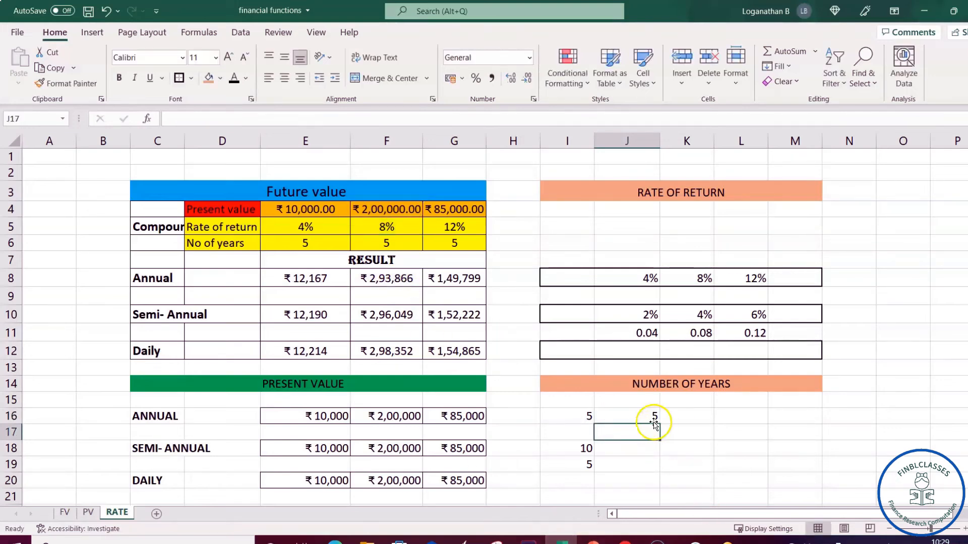
Enter =NPER(G5,0,-G4,G8) in cell K16 for the annual-compounding number of years of the third investment
click(680, 416)
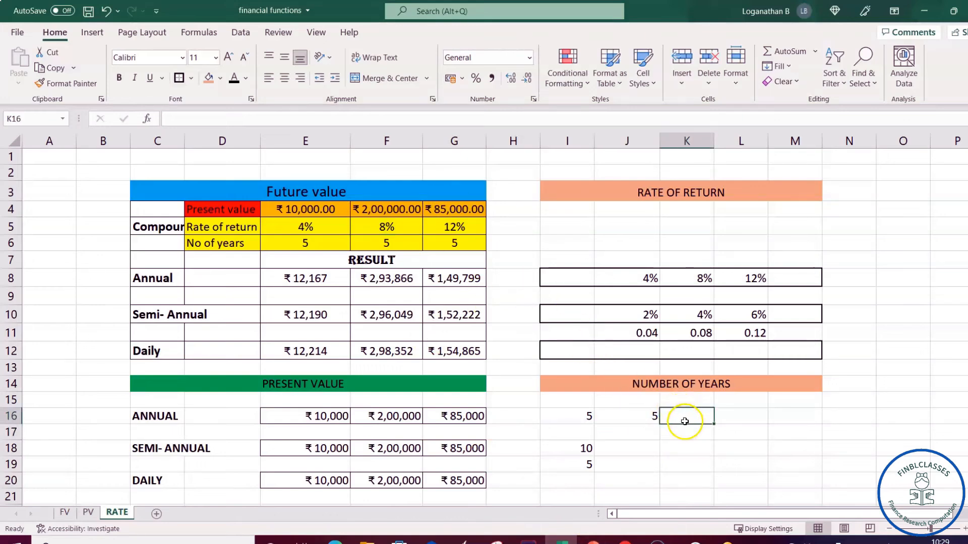
text(=NPER)
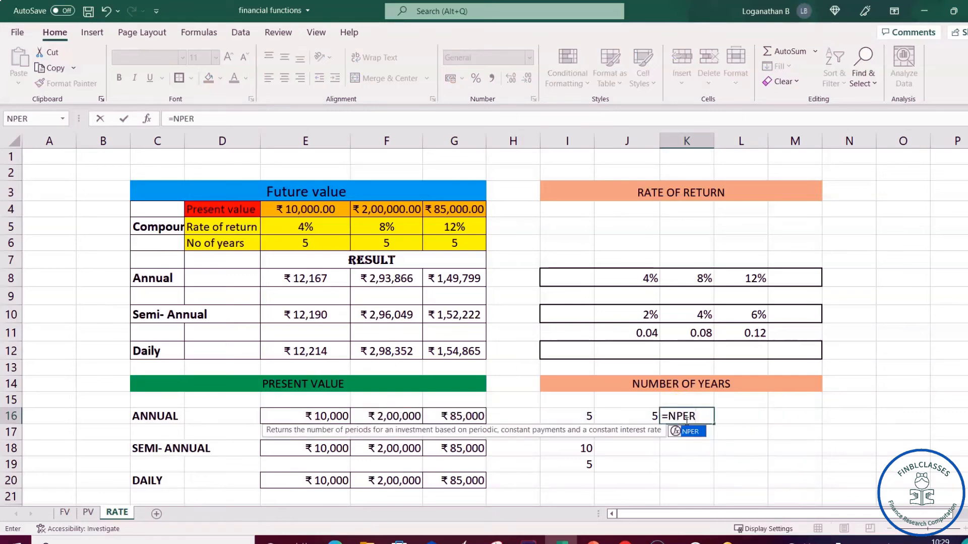
text(()
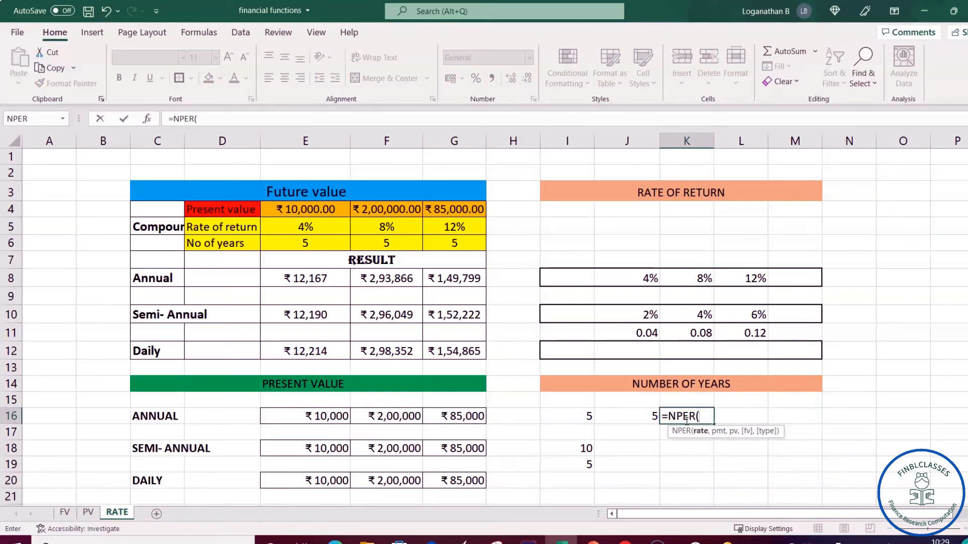
click(456, 227)
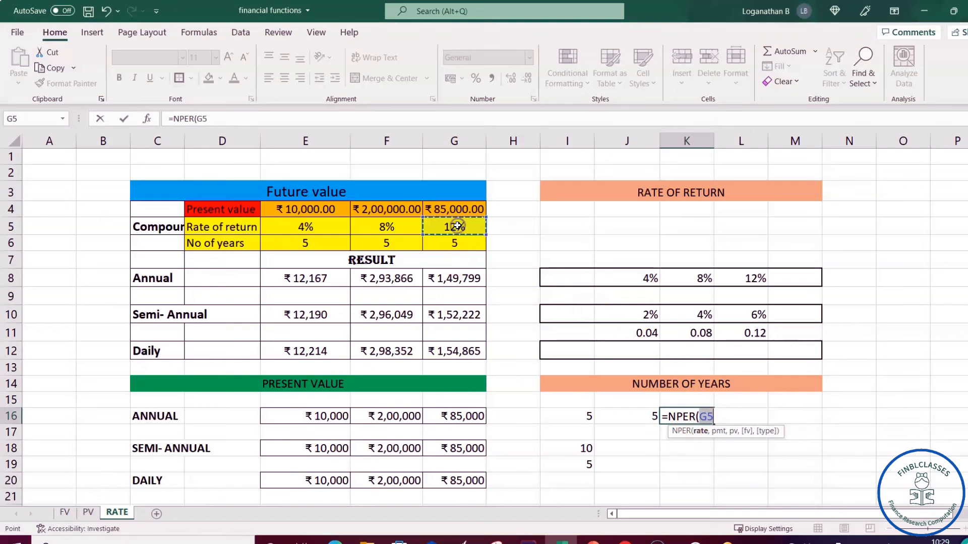
text(,)
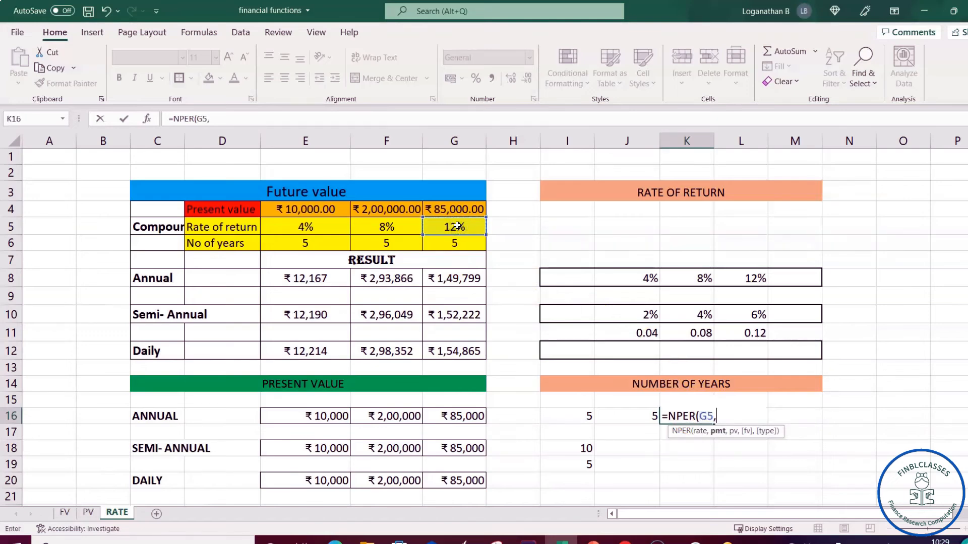
text(0,-)
click(457, 208)
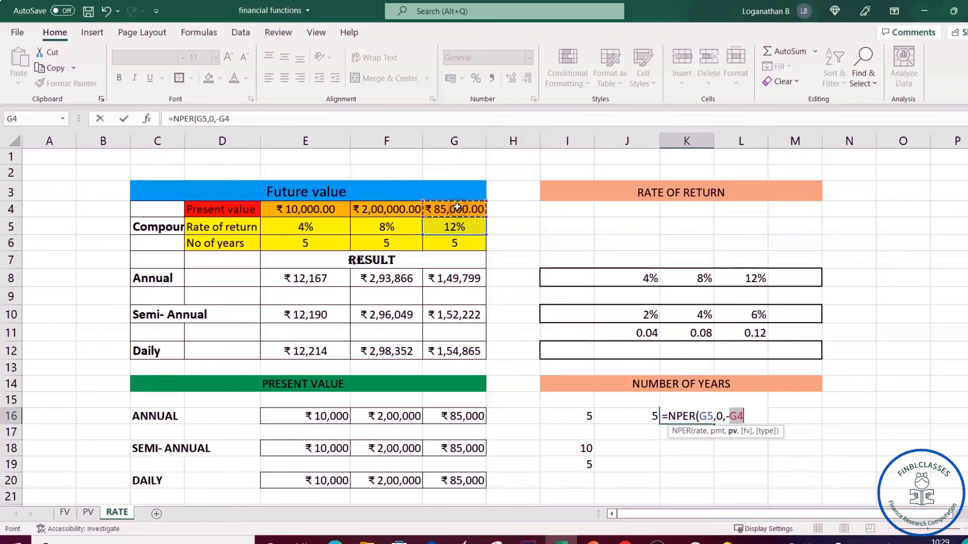
text(,)
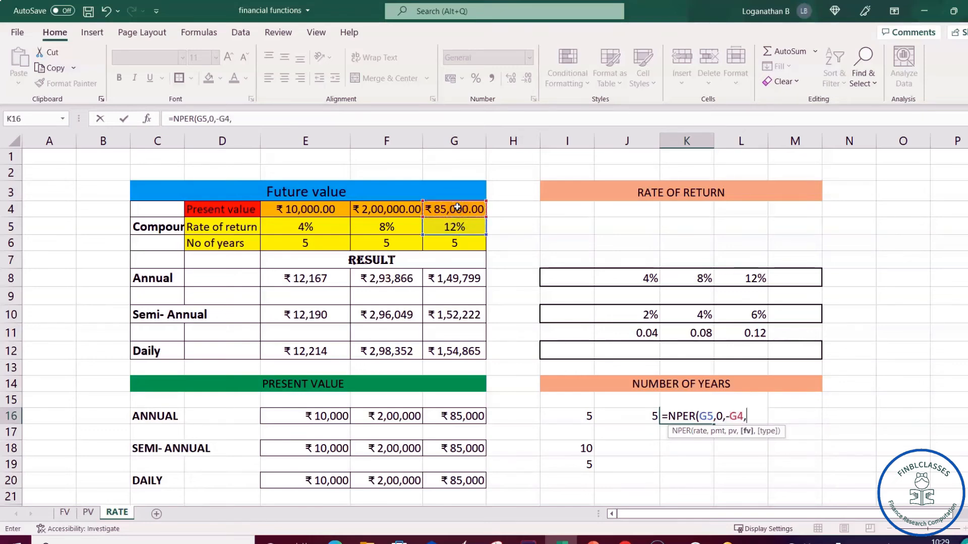
click(451, 280)
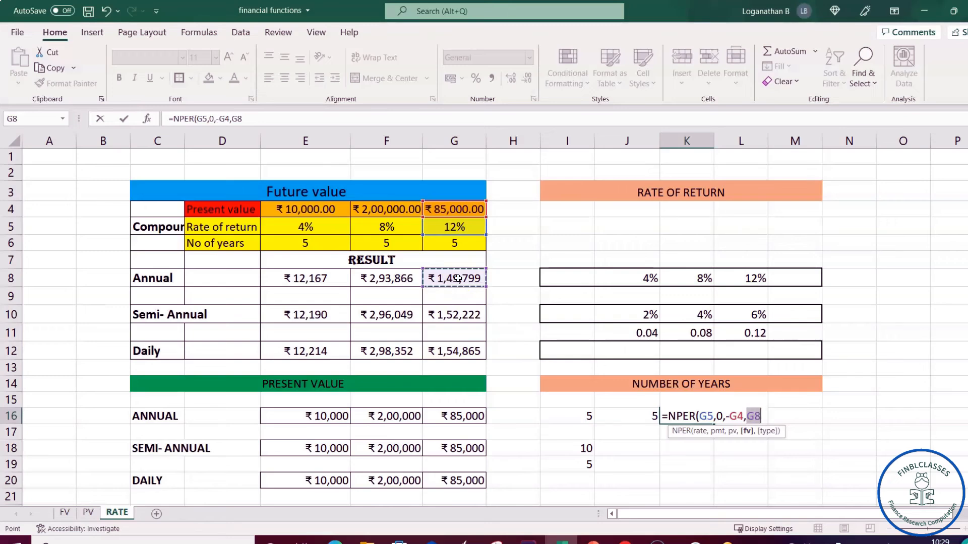
text())
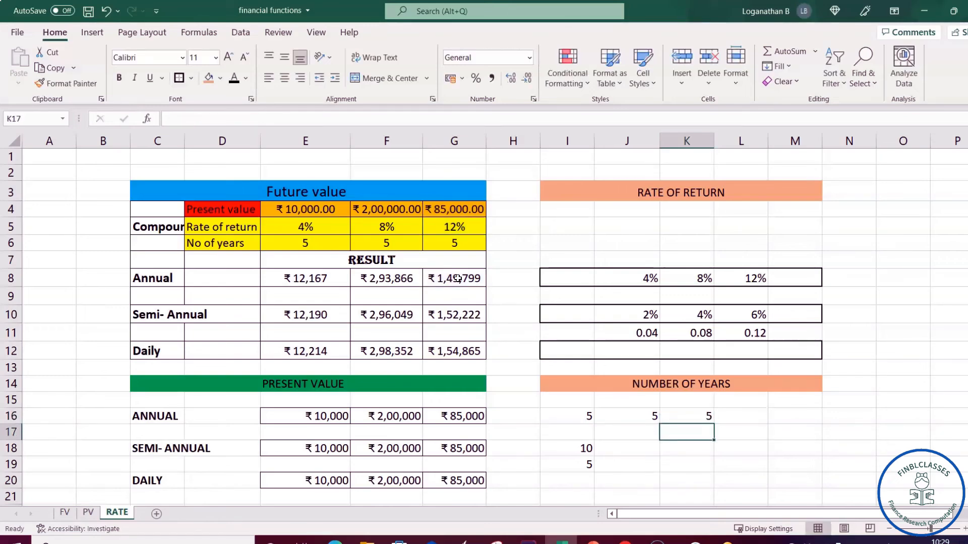
Enter =NPER(K10,0,-F4,F10) in cell J18 for the semi-annual number of periods of the second investment
click(632, 447)
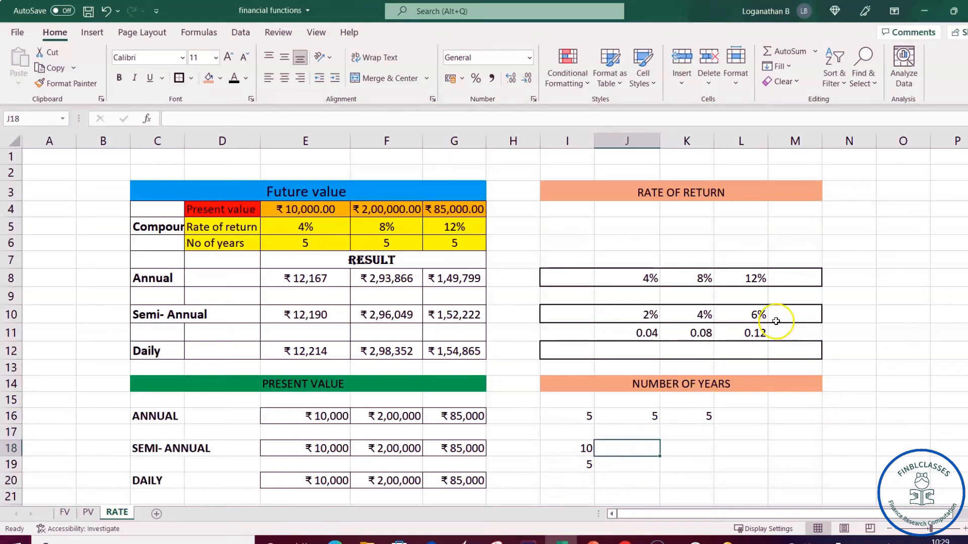
click(634, 449)
text(=N)
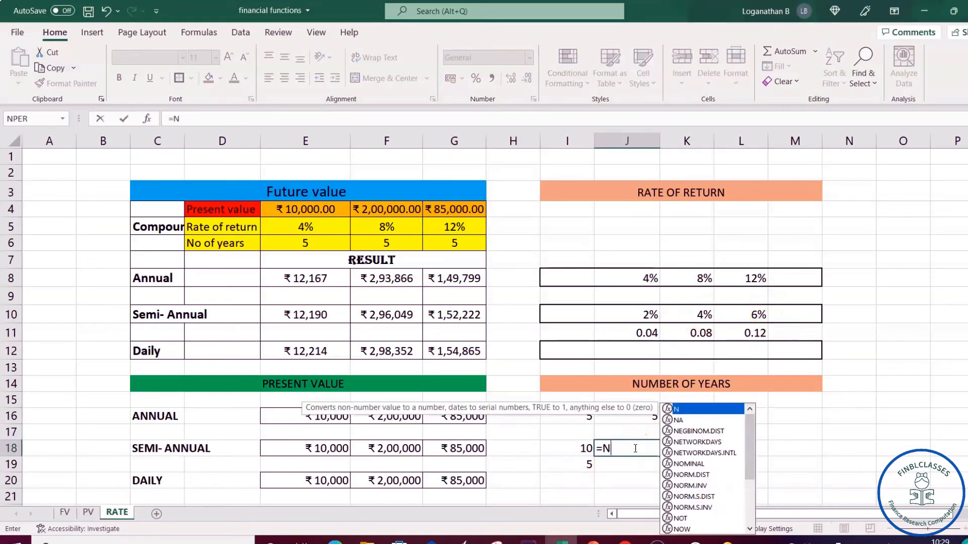
text(PER()
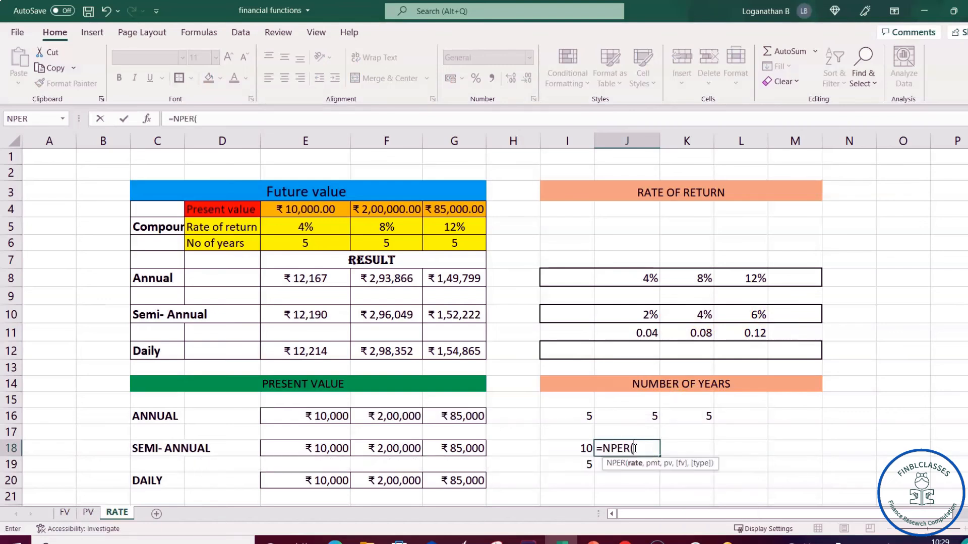
click(702, 315)
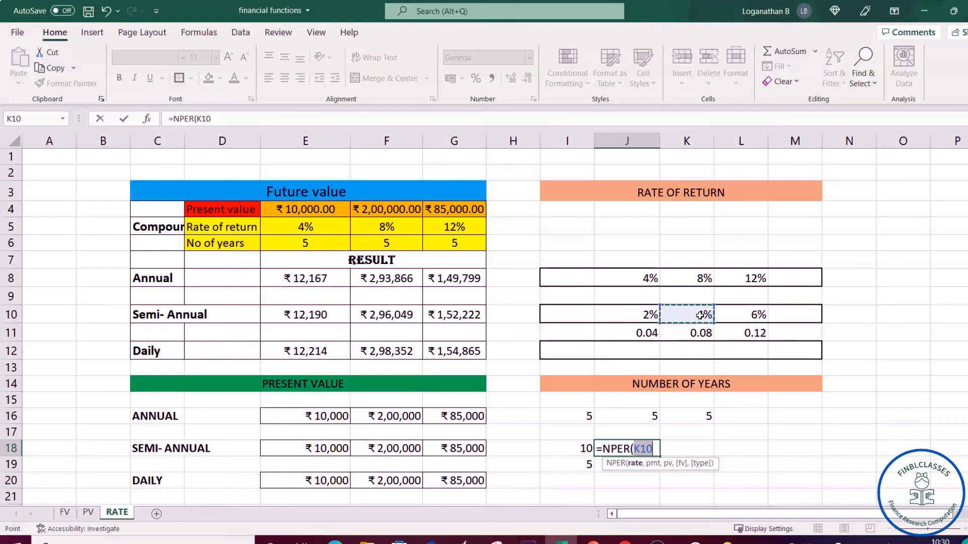
text(,)
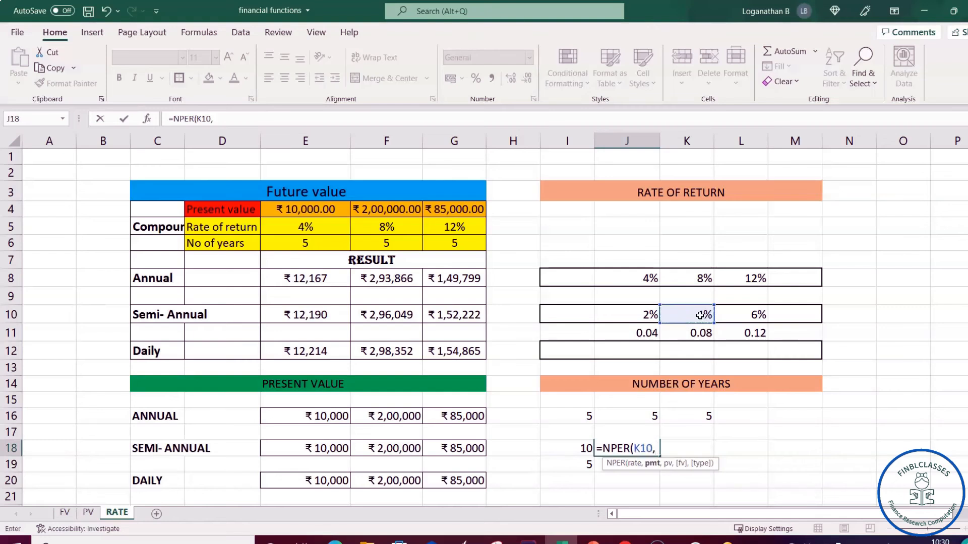
text(0,-)
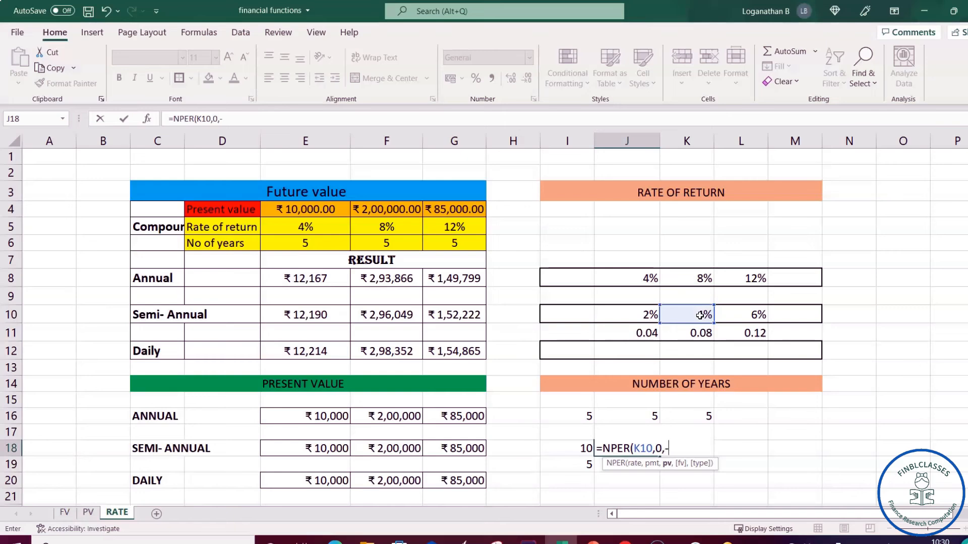
click(401, 212)
text(,)
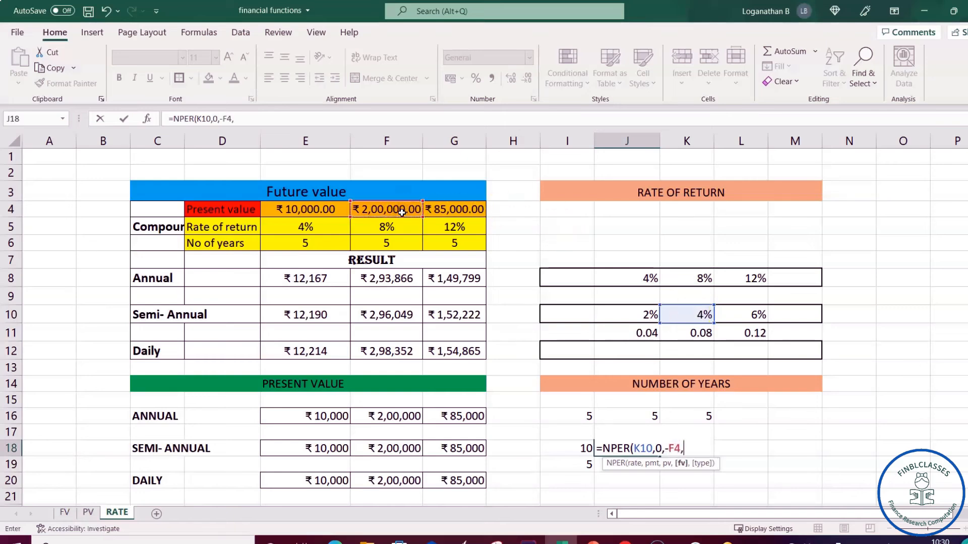
click(406, 318)
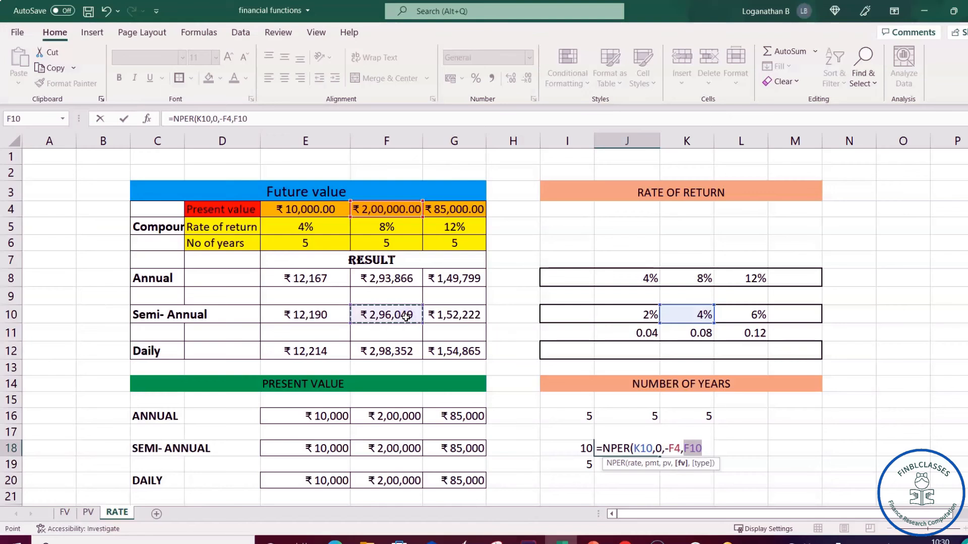
key(Return)
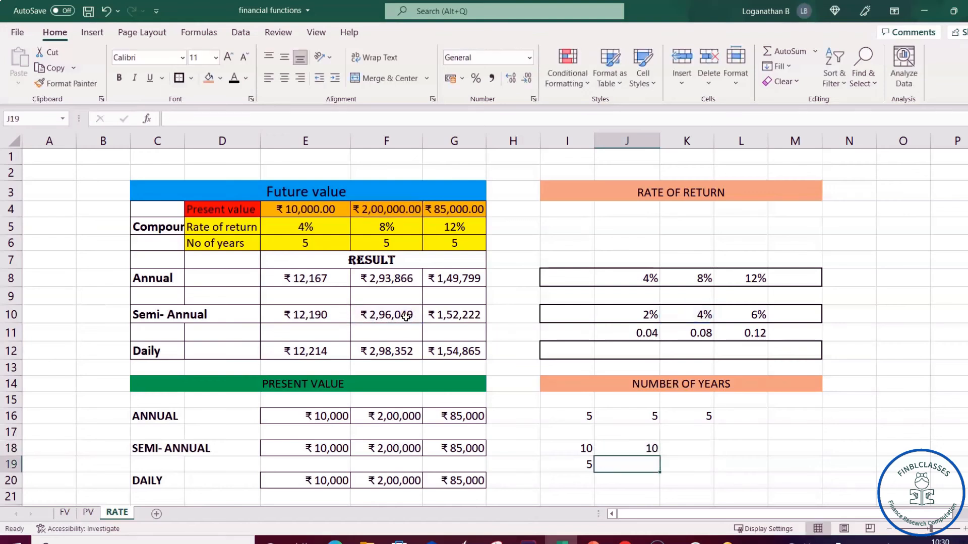
Fill the periods-to-years formula from cell I19 across to J19 and K19 for the second and third investments
click(583, 464)
drag(594, 472, 687, 464)
click(627, 464)
Enter =NPER(L10,0,-G4,G10) in cell K18 for the semi-annual number of periods of the third investment
click(681, 449)
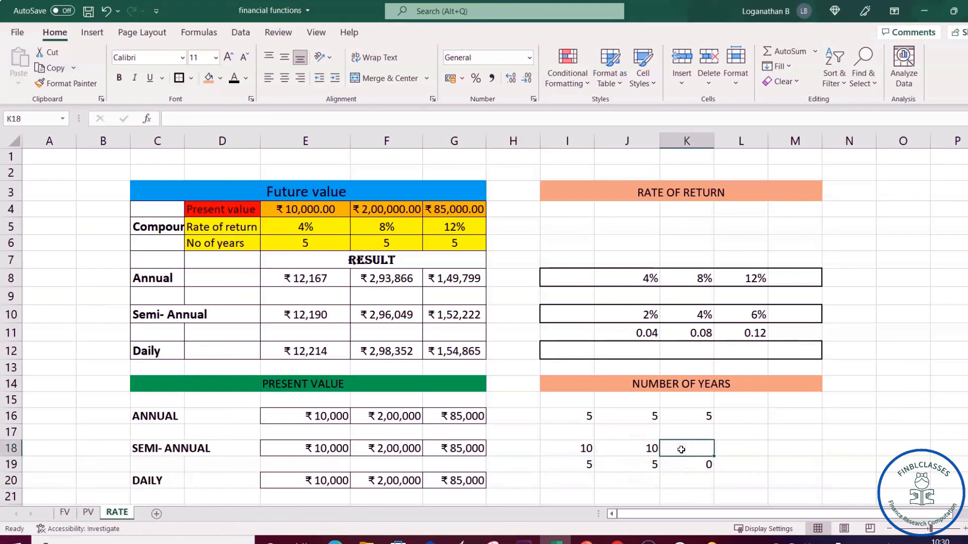
click(685, 449)
text(=NPER()
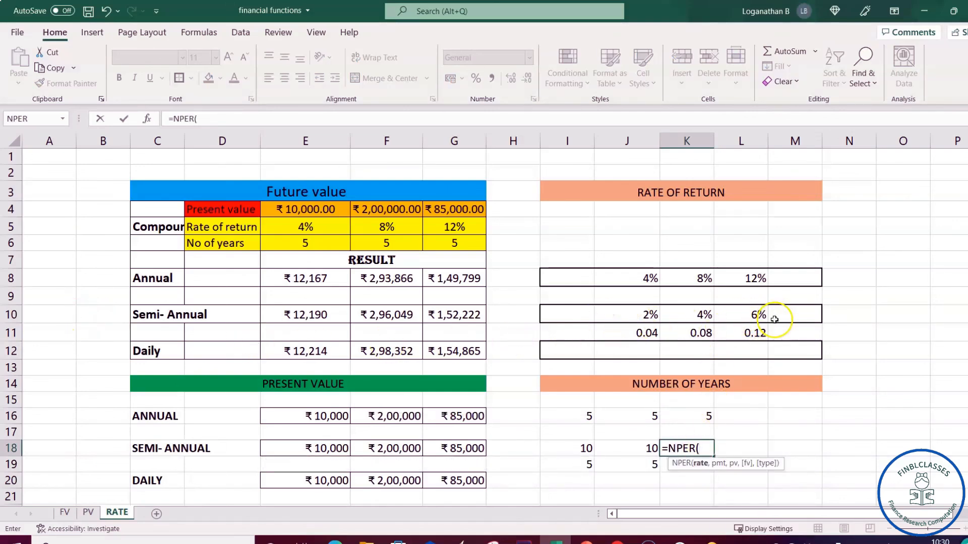
click(741, 315)
text(,0,)
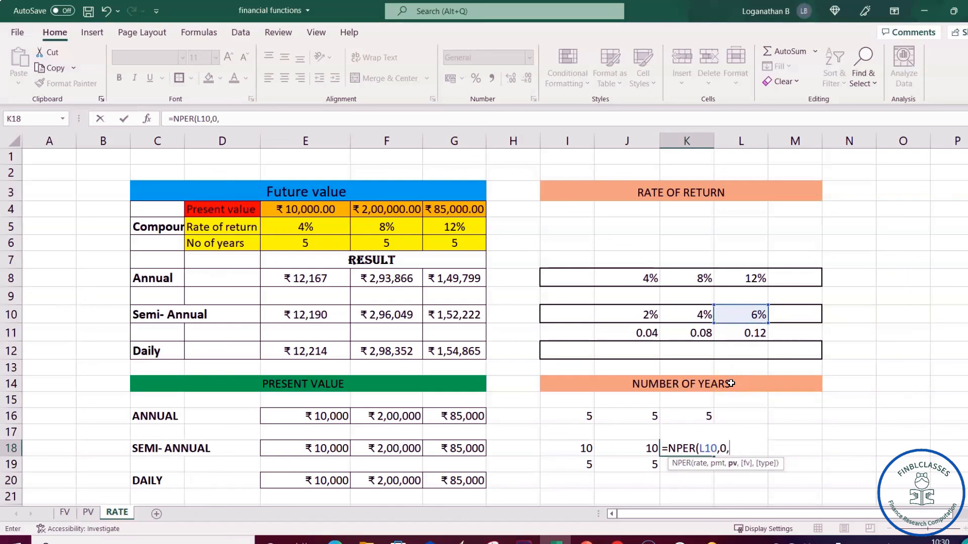
text(-)
click(460, 209)
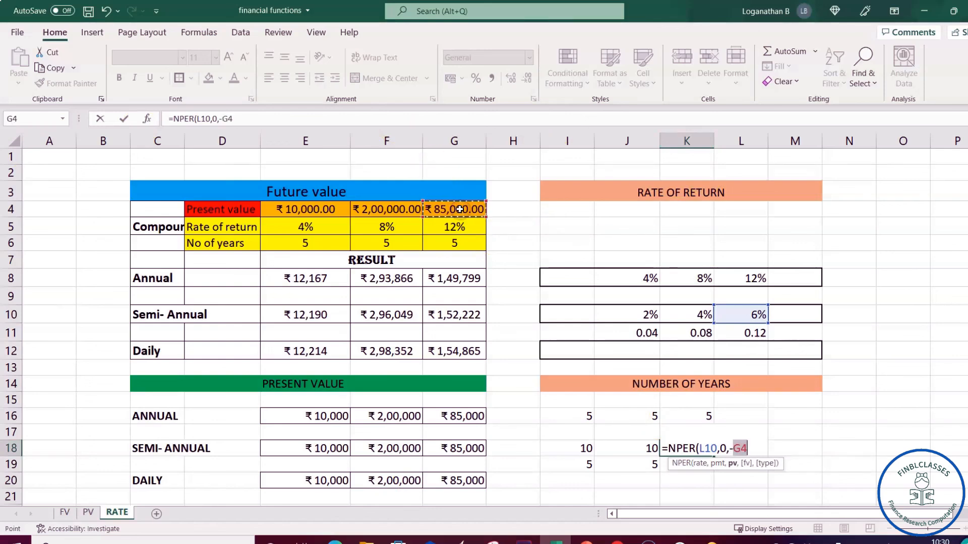
text(,)
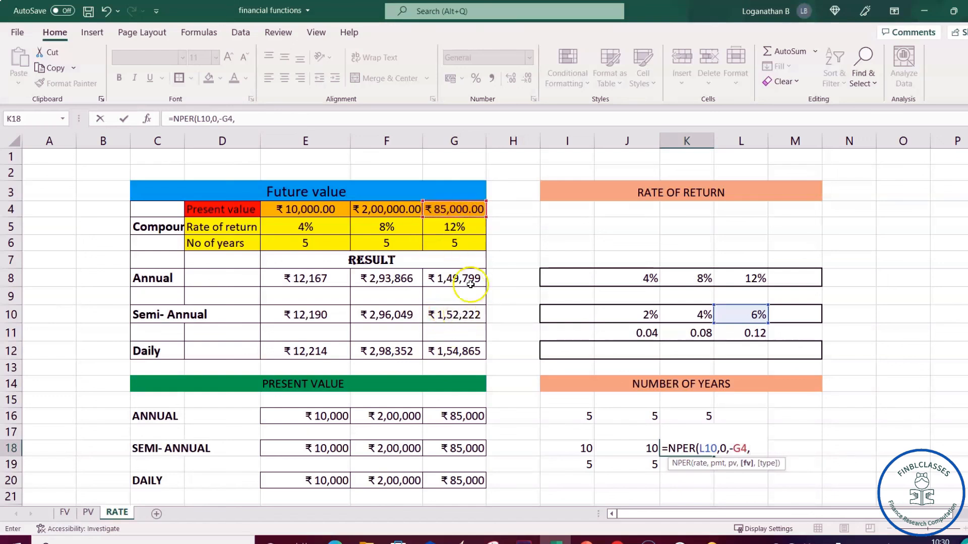
click(458, 316)
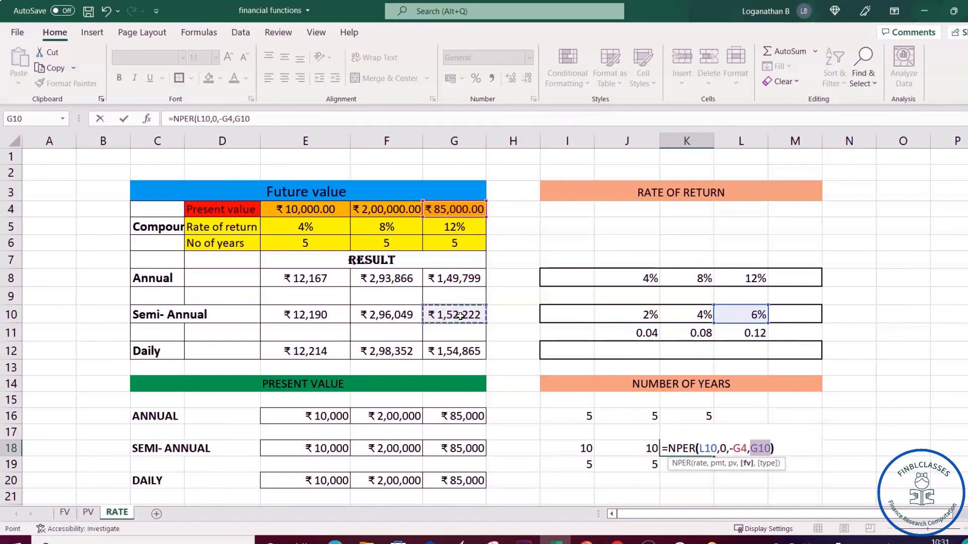
text())
key(Return)
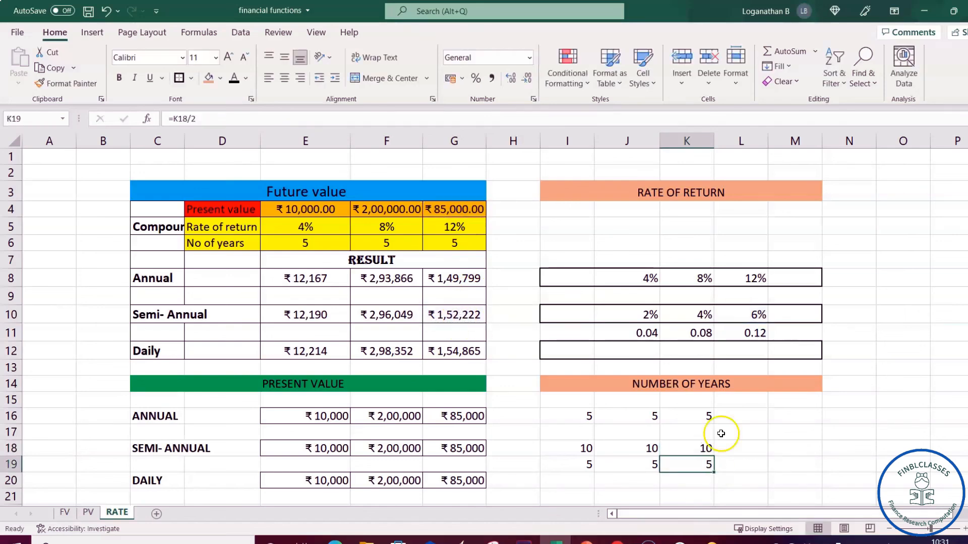
click(704, 450)
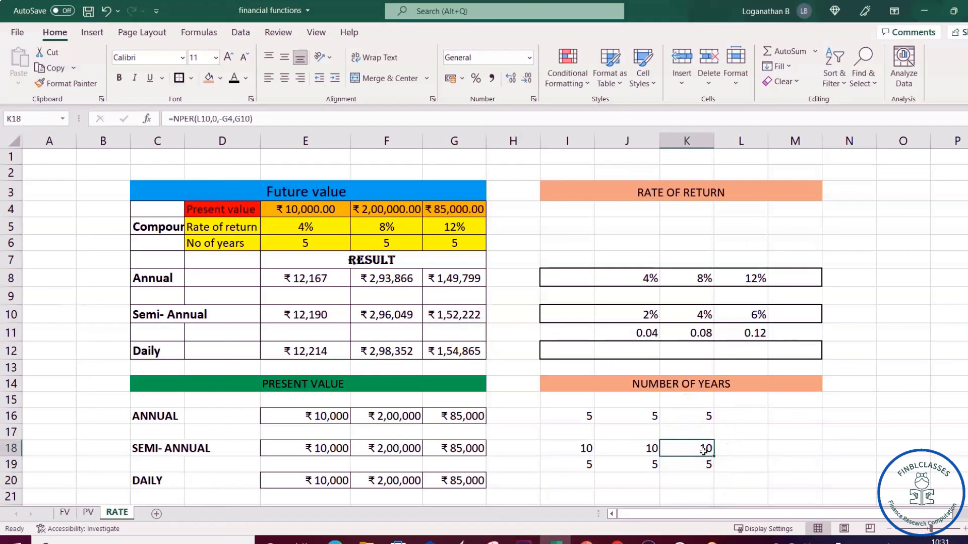